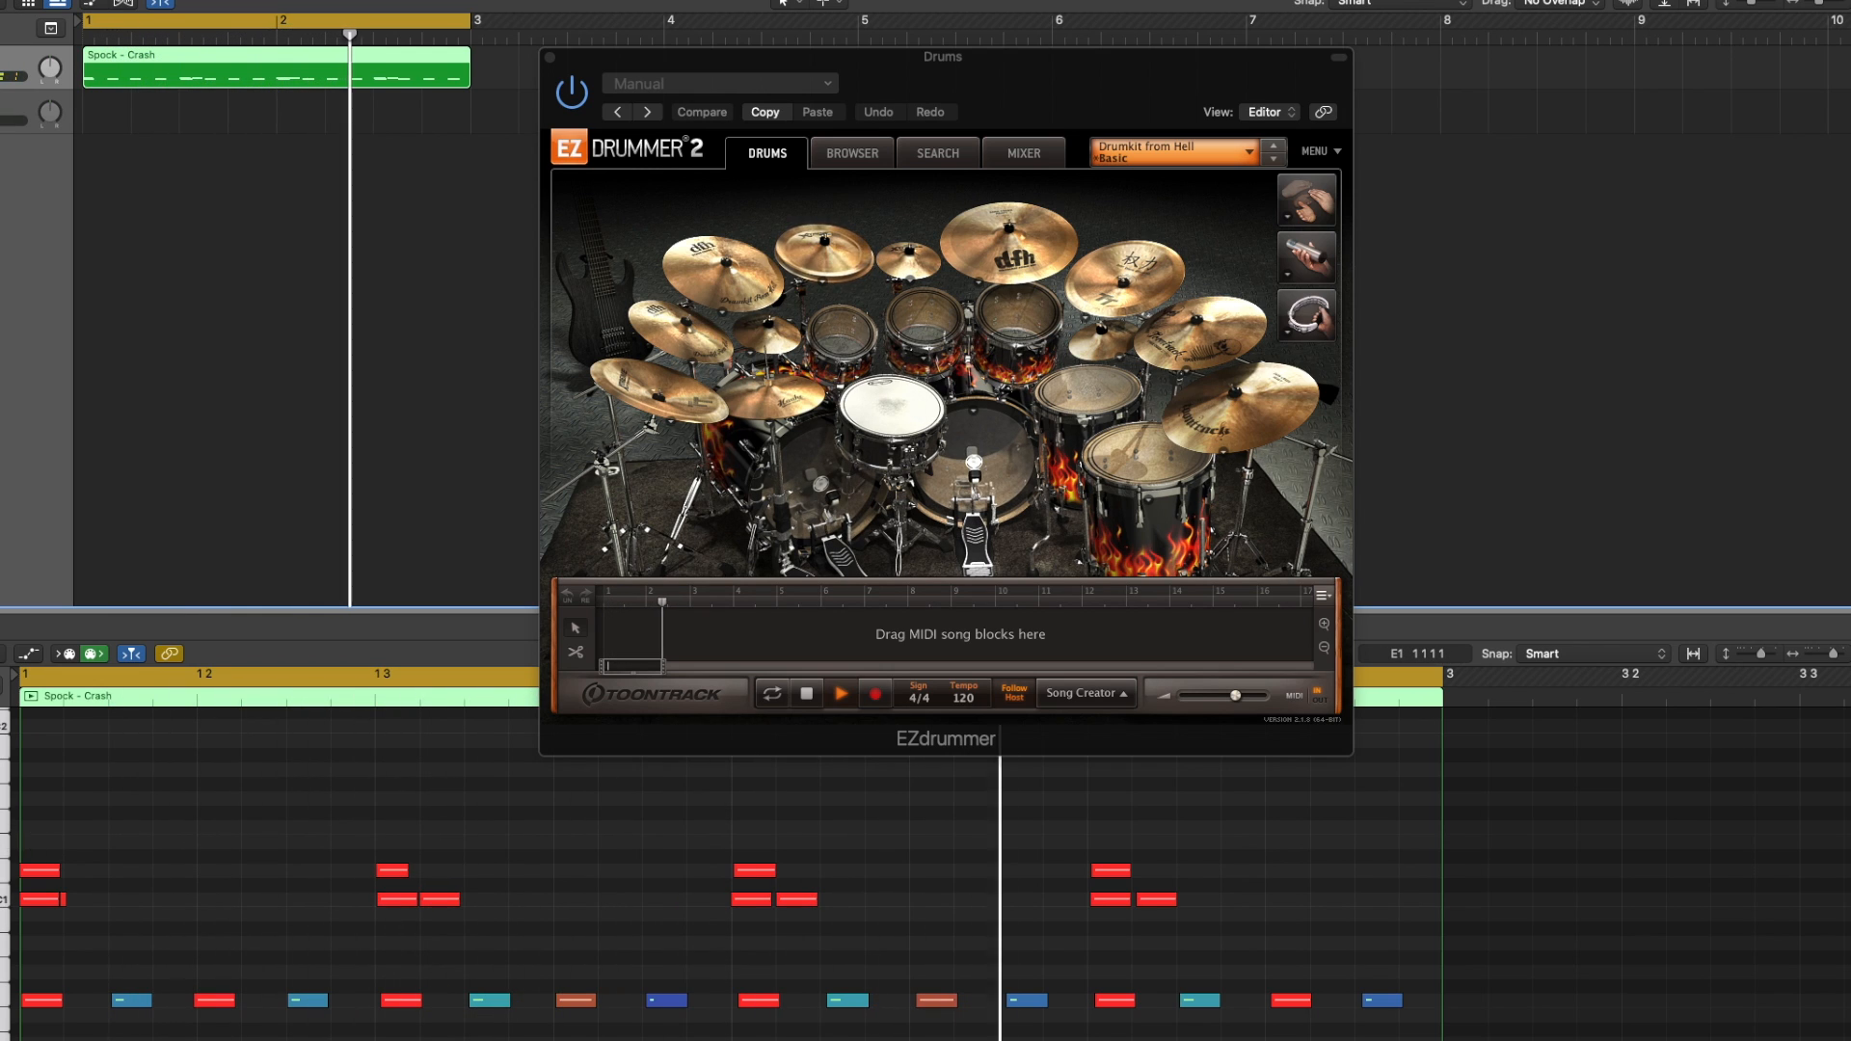
{"action": "left_click", "coordinate": [39, 872]}
{"action": "left_click", "coordinate": [35, 877]}
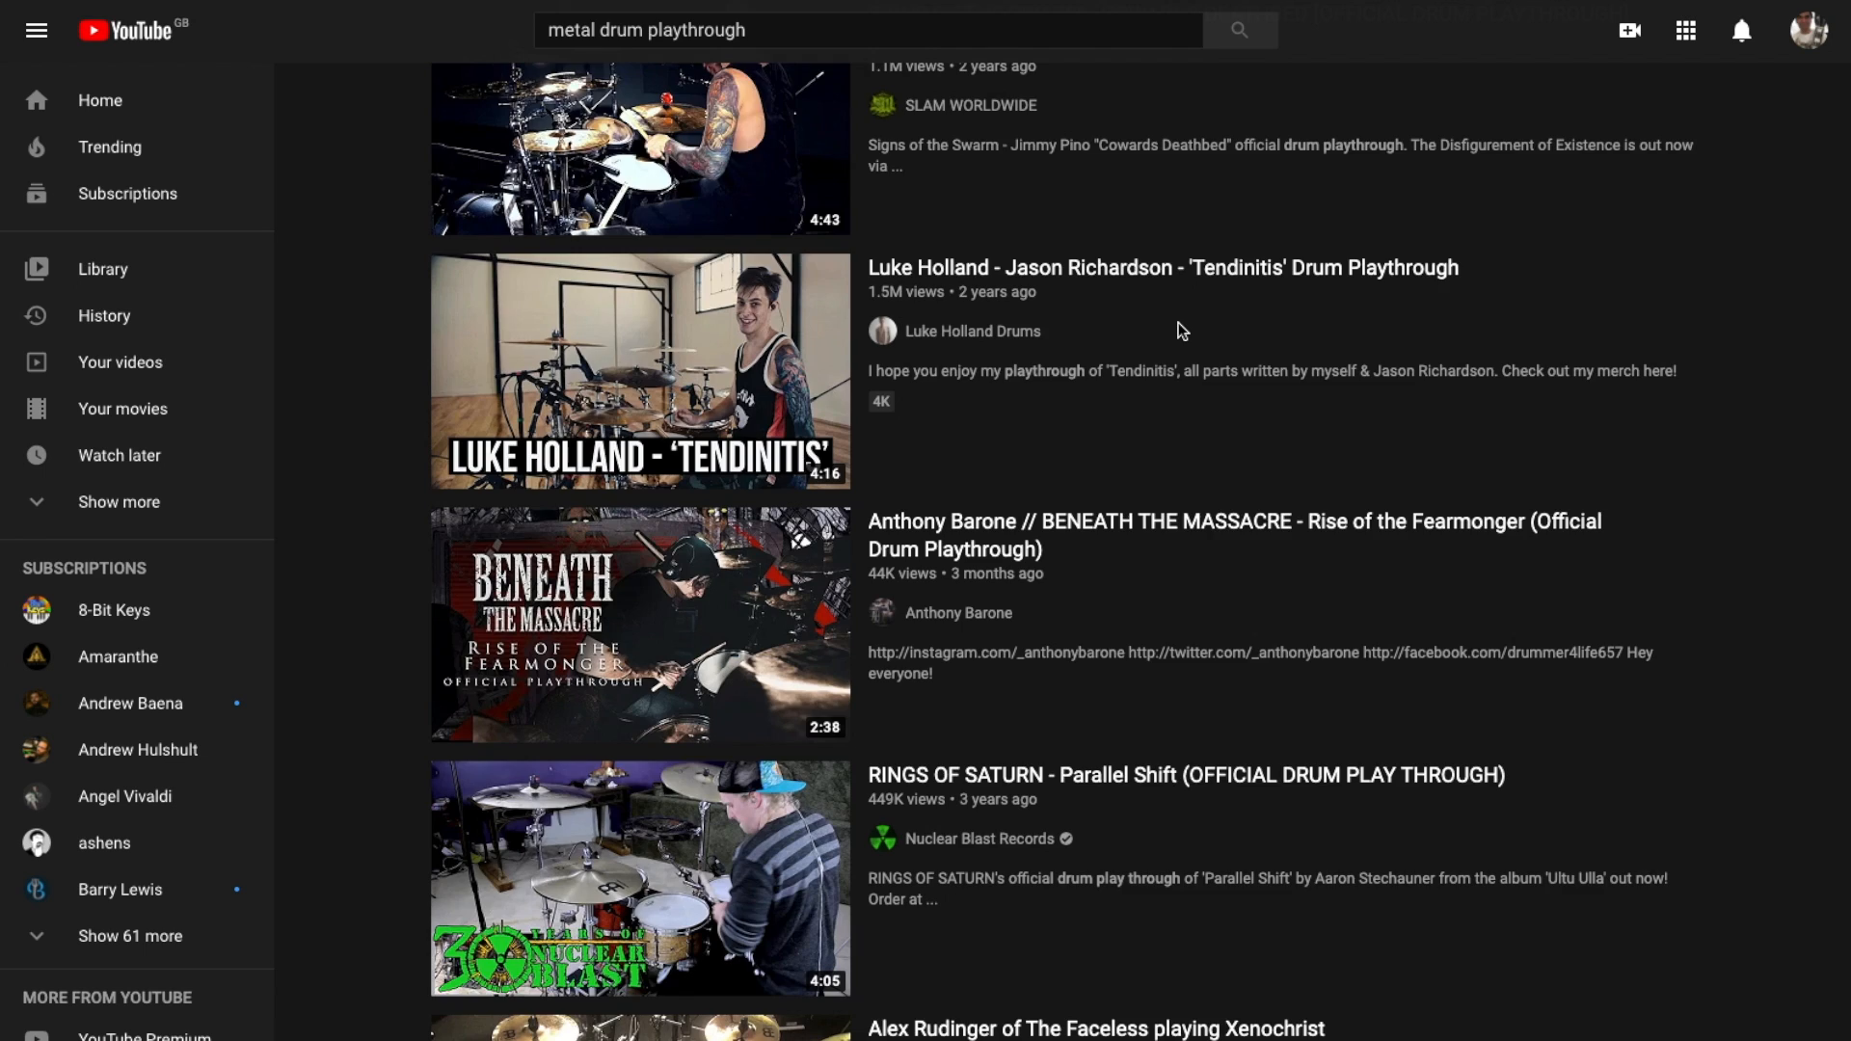
Browse YouTube search results for metal drum playthrough and drum cam videos
{"action": "scroll", "coordinate": [1181, 328], "scroll_direction": "down", "scroll_amount": 7}
{"action": "scroll", "coordinate": [1178, 322], "scroll_direction": "down", "scroll_amount": 8}
{"action": "scroll", "coordinate": [1181, 330], "scroll_direction": "down", "scroll_amount": 8}
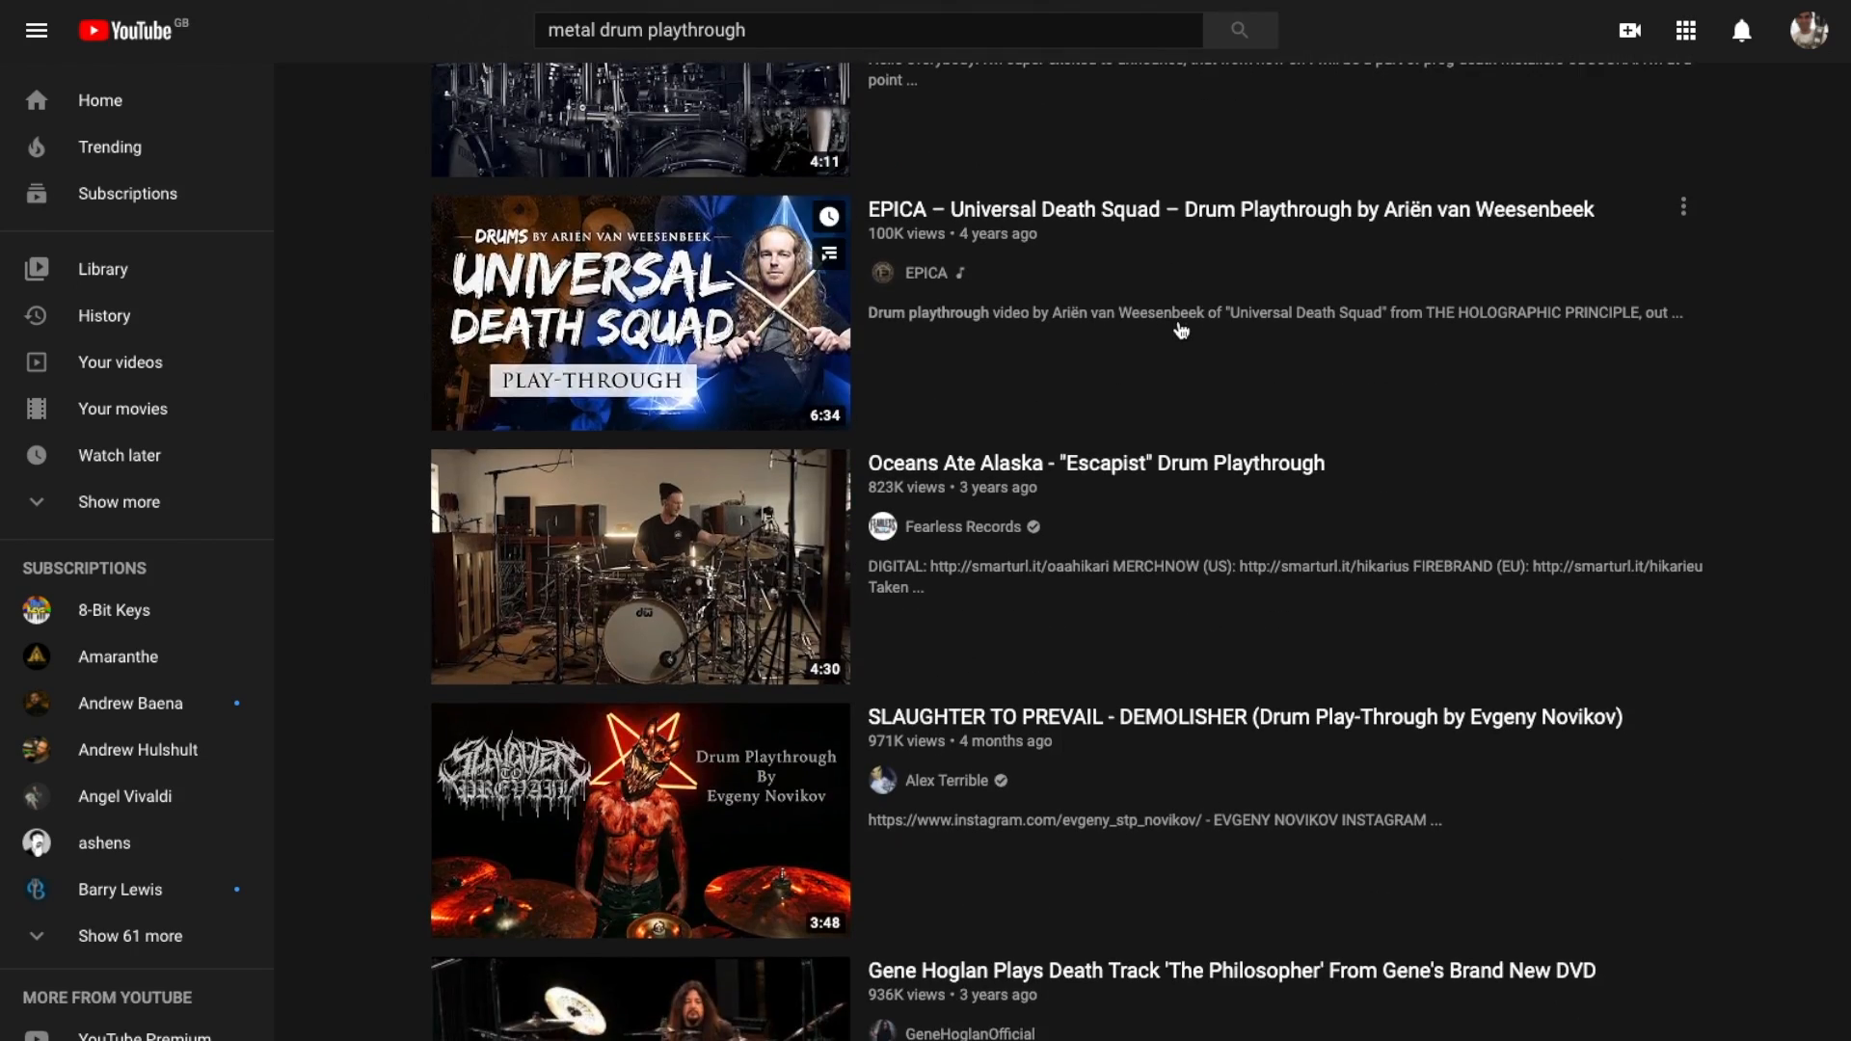
{"action": "scroll", "coordinate": [1180, 329], "scroll_direction": "down", "scroll_amount": 6}
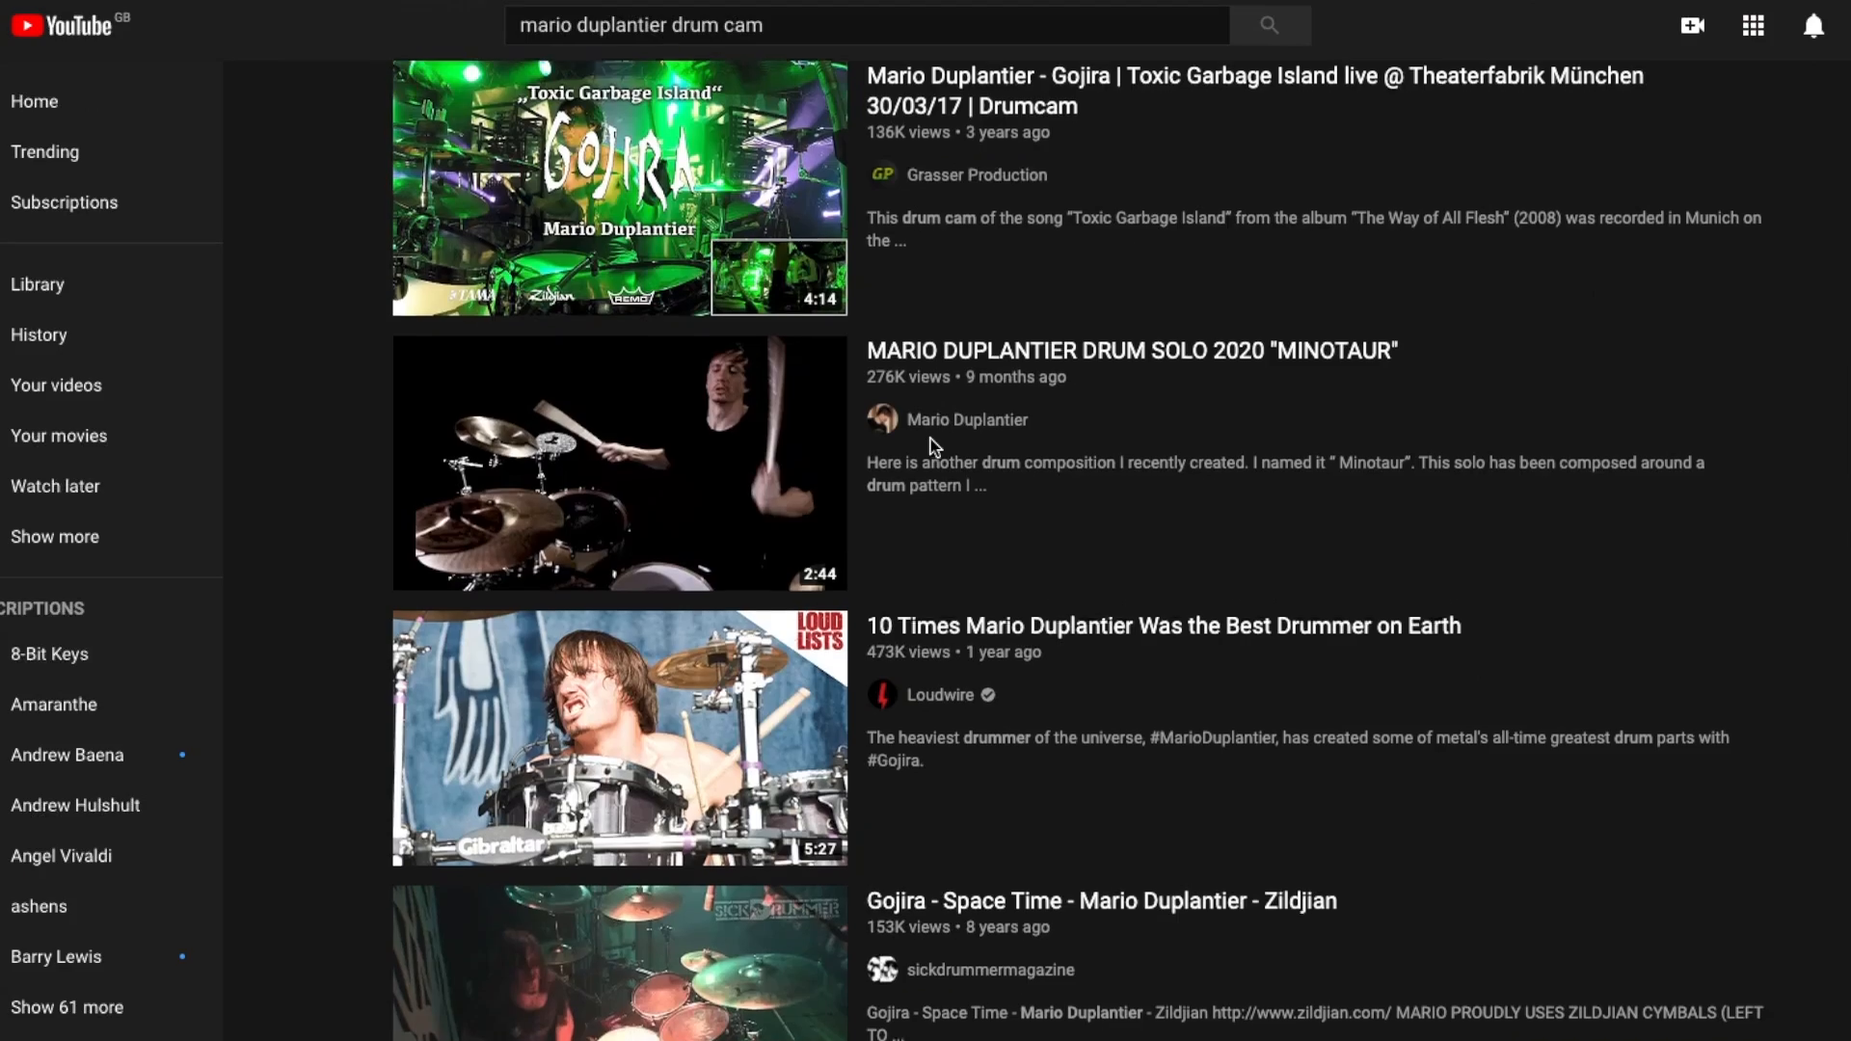
{"action": "scroll", "coordinate": [929, 438], "scroll_direction": "down", "scroll_amount": 8}
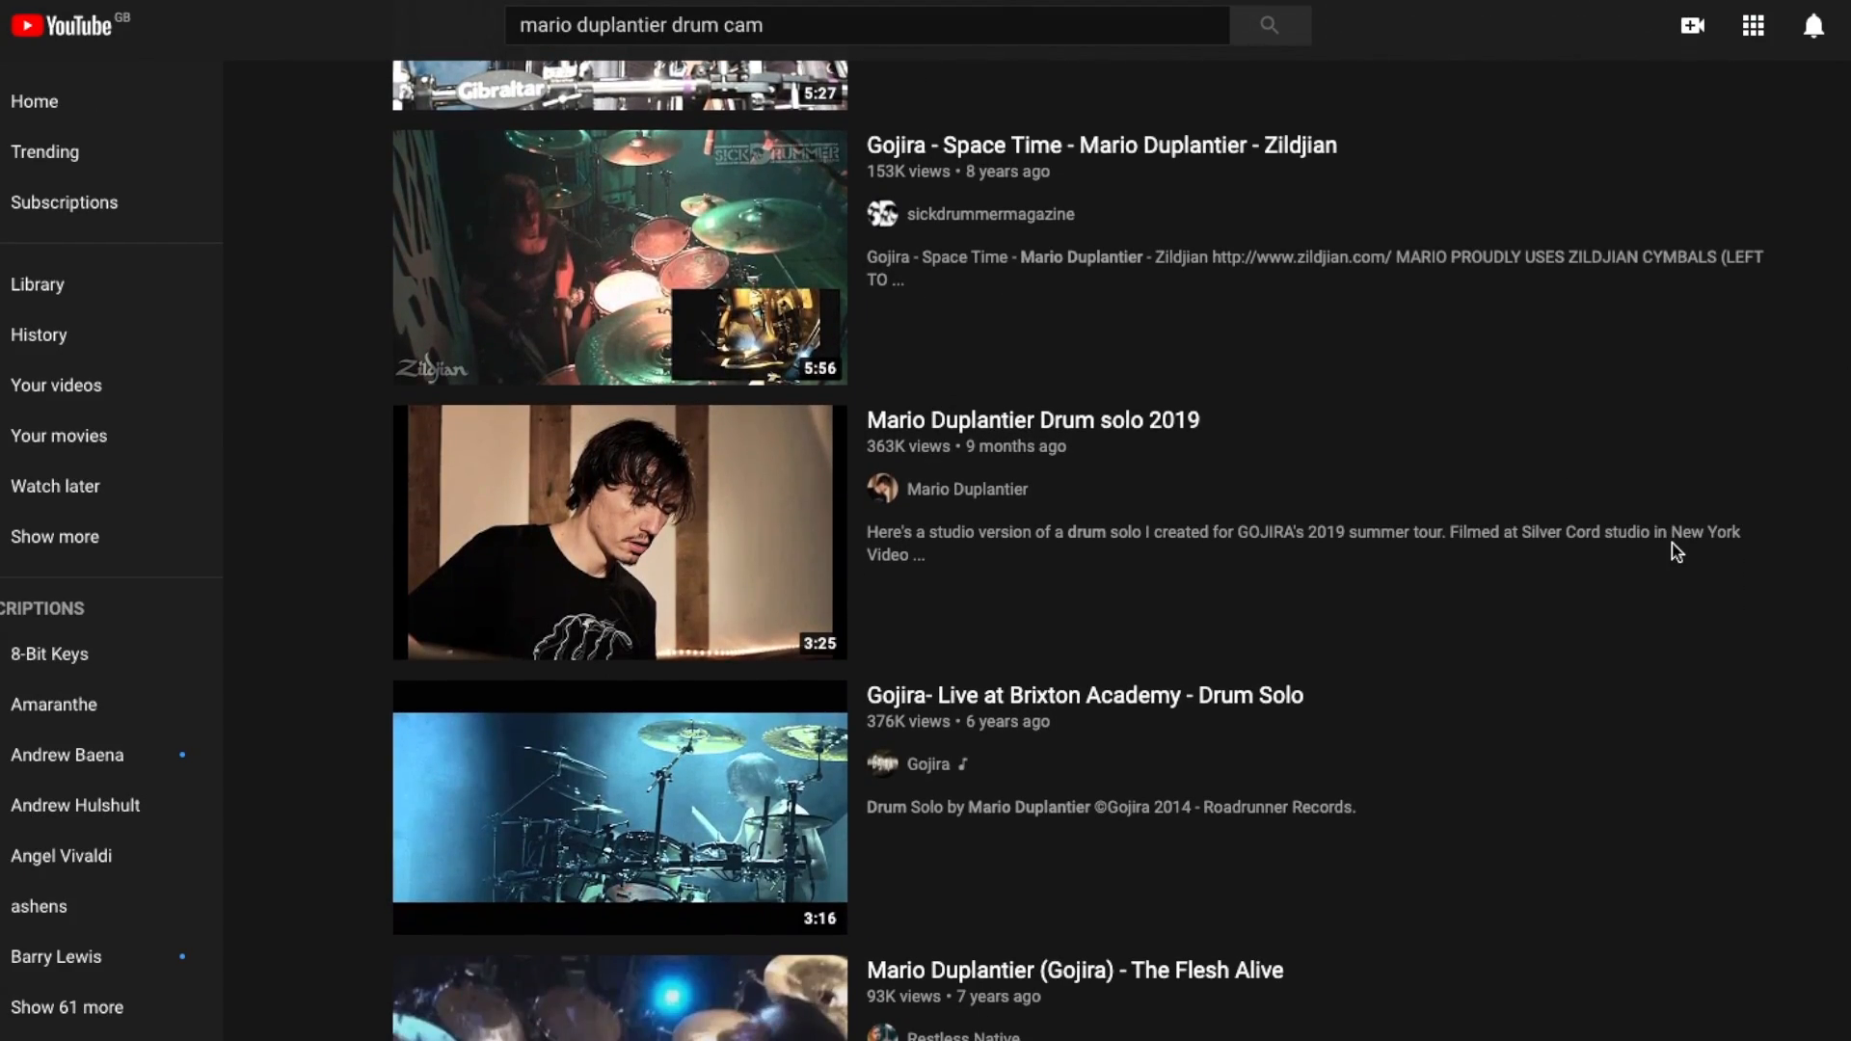
{"action": "scroll", "coordinate": [1672, 542], "scroll_direction": "down", "scroll_amount": 10}
{"action": "scroll", "coordinate": [1672, 542], "scroll_direction": "down", "scroll_amount": 10}
{"action": "scroll", "coordinate": [1672, 542], "scroll_direction": "up", "scroll_amount": 20}
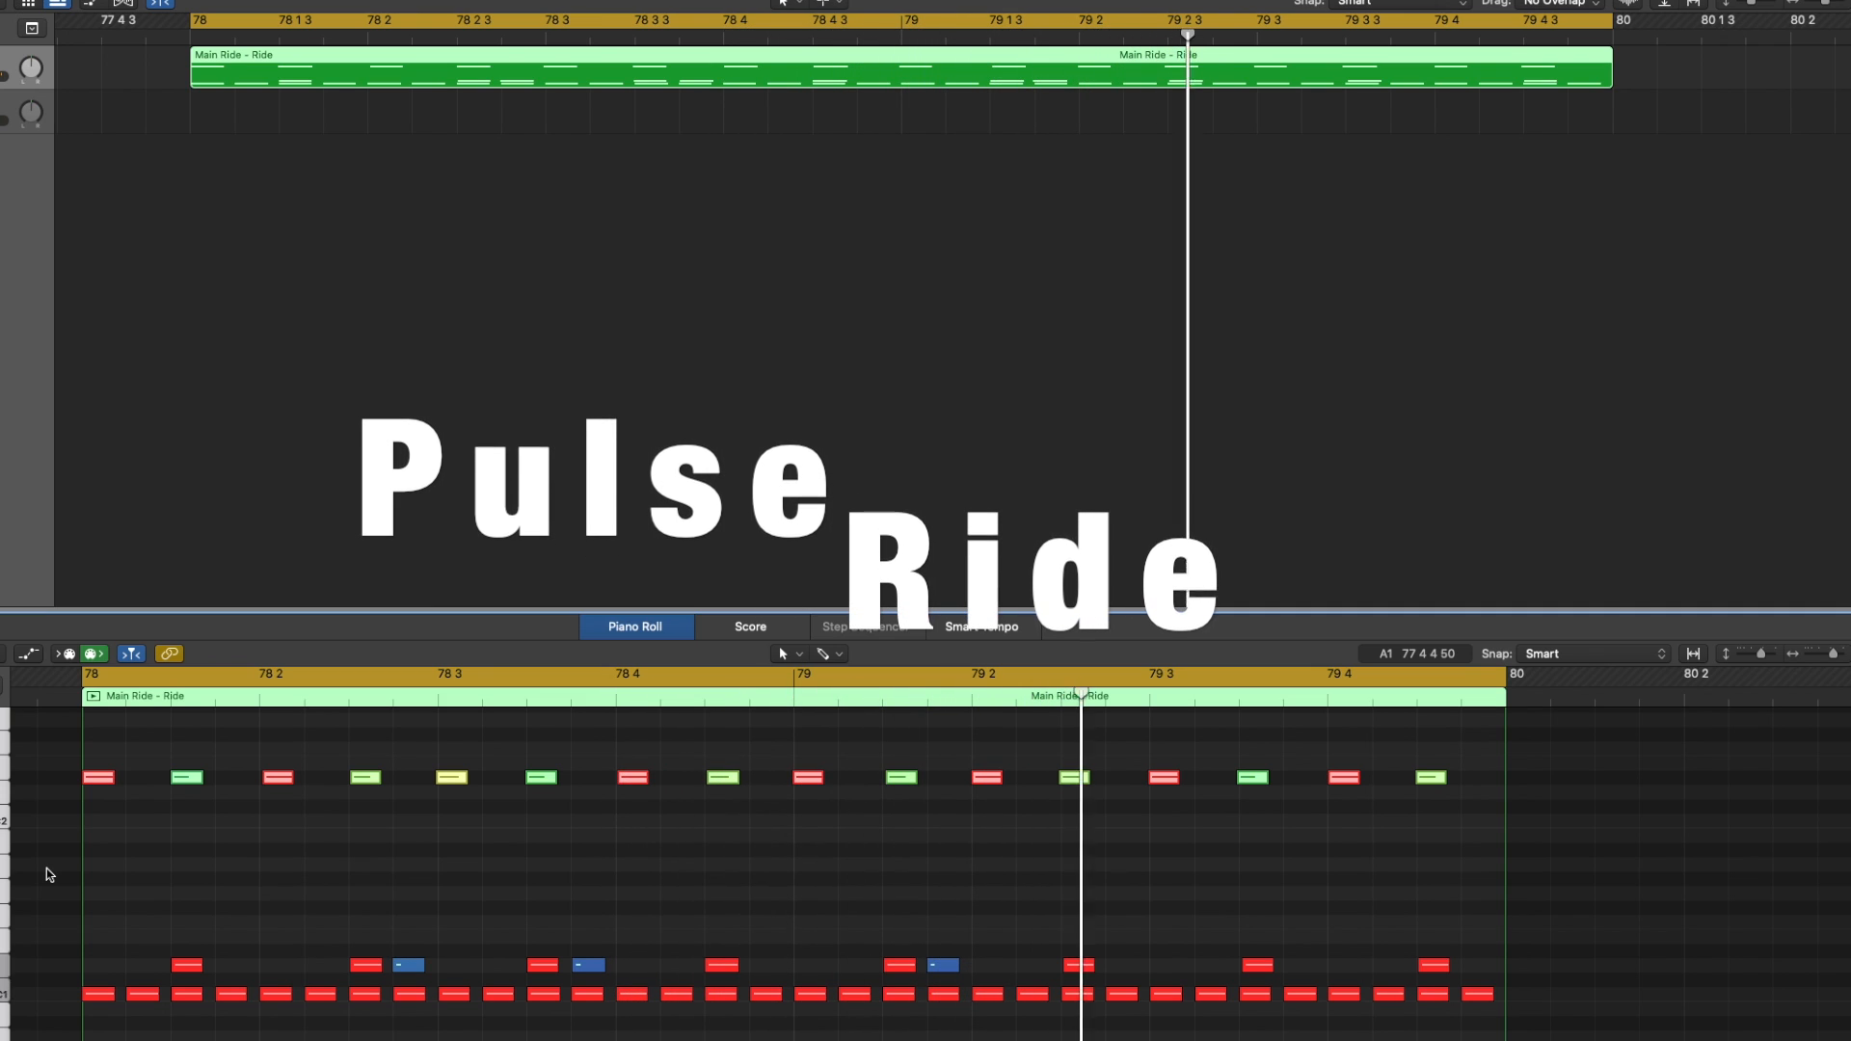
Delete a ride note and shift ride notes along the bar to displace the ride pattern
{"action": "left_click", "coordinate": [0, 972]}
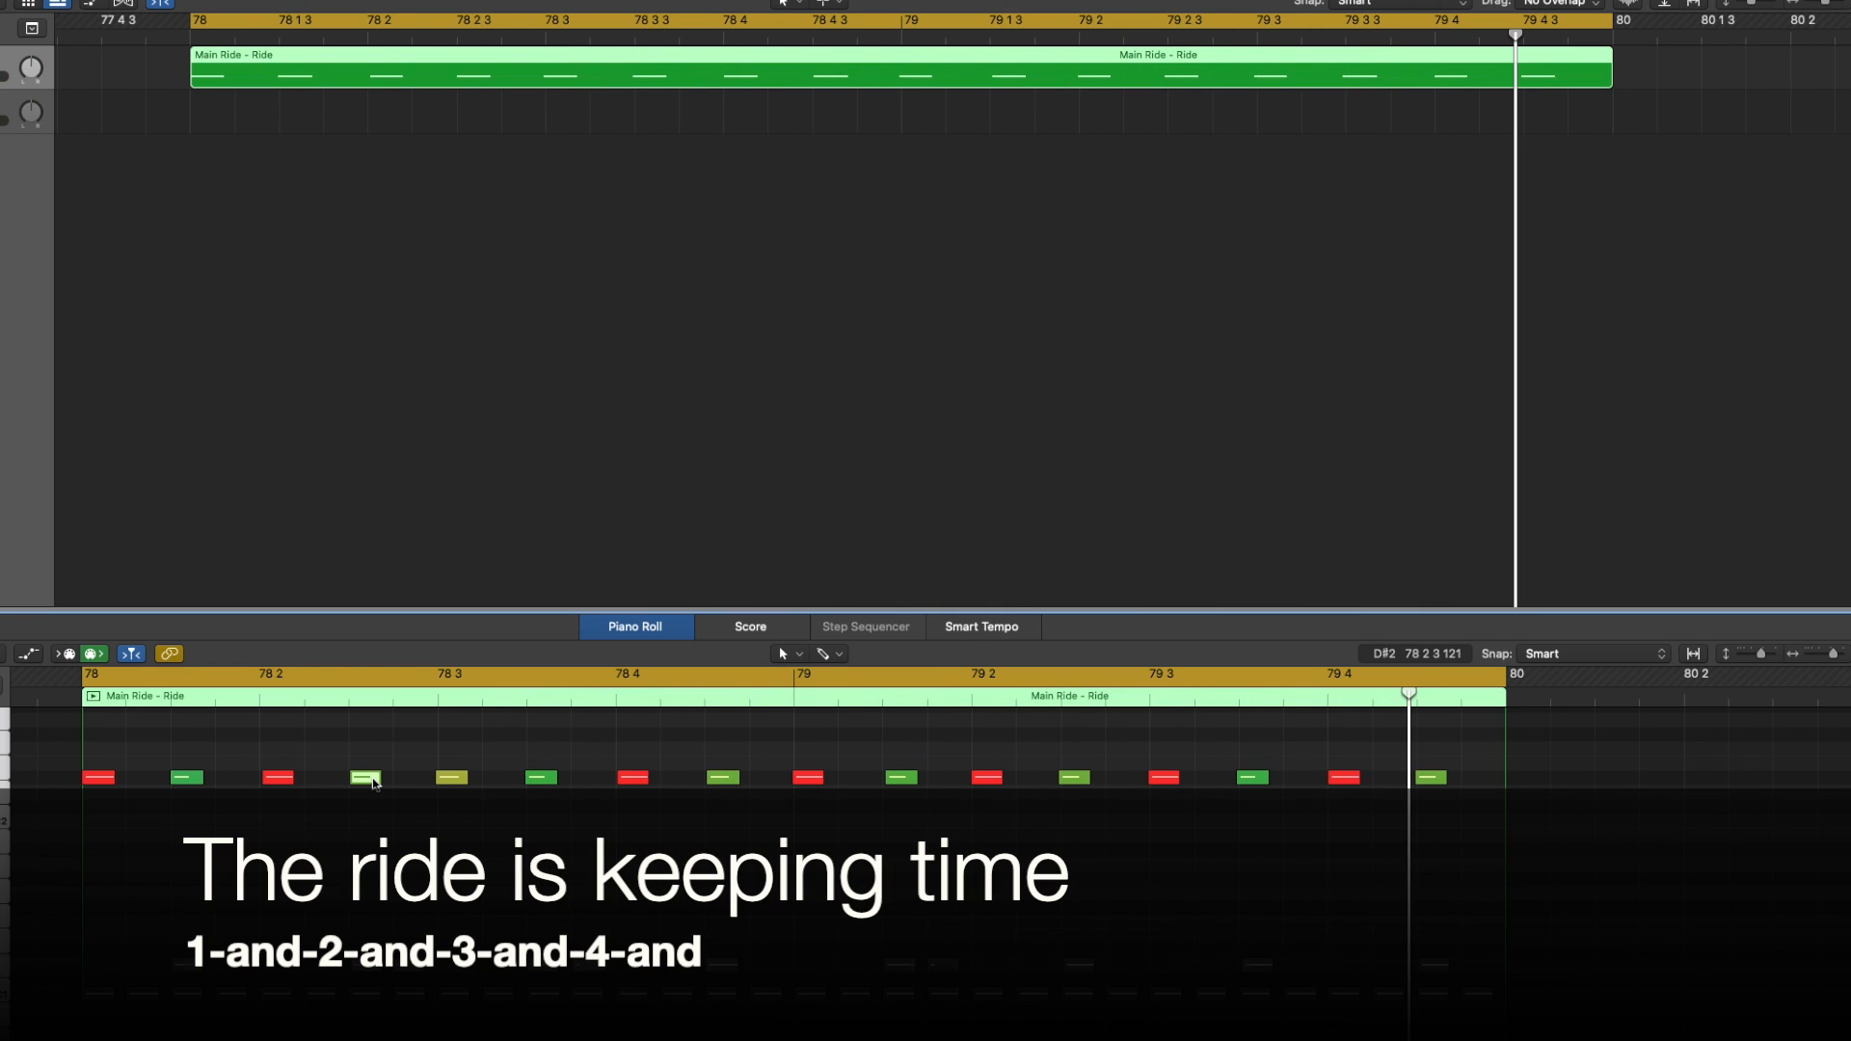
{"action": "key", "text": "Delete"}
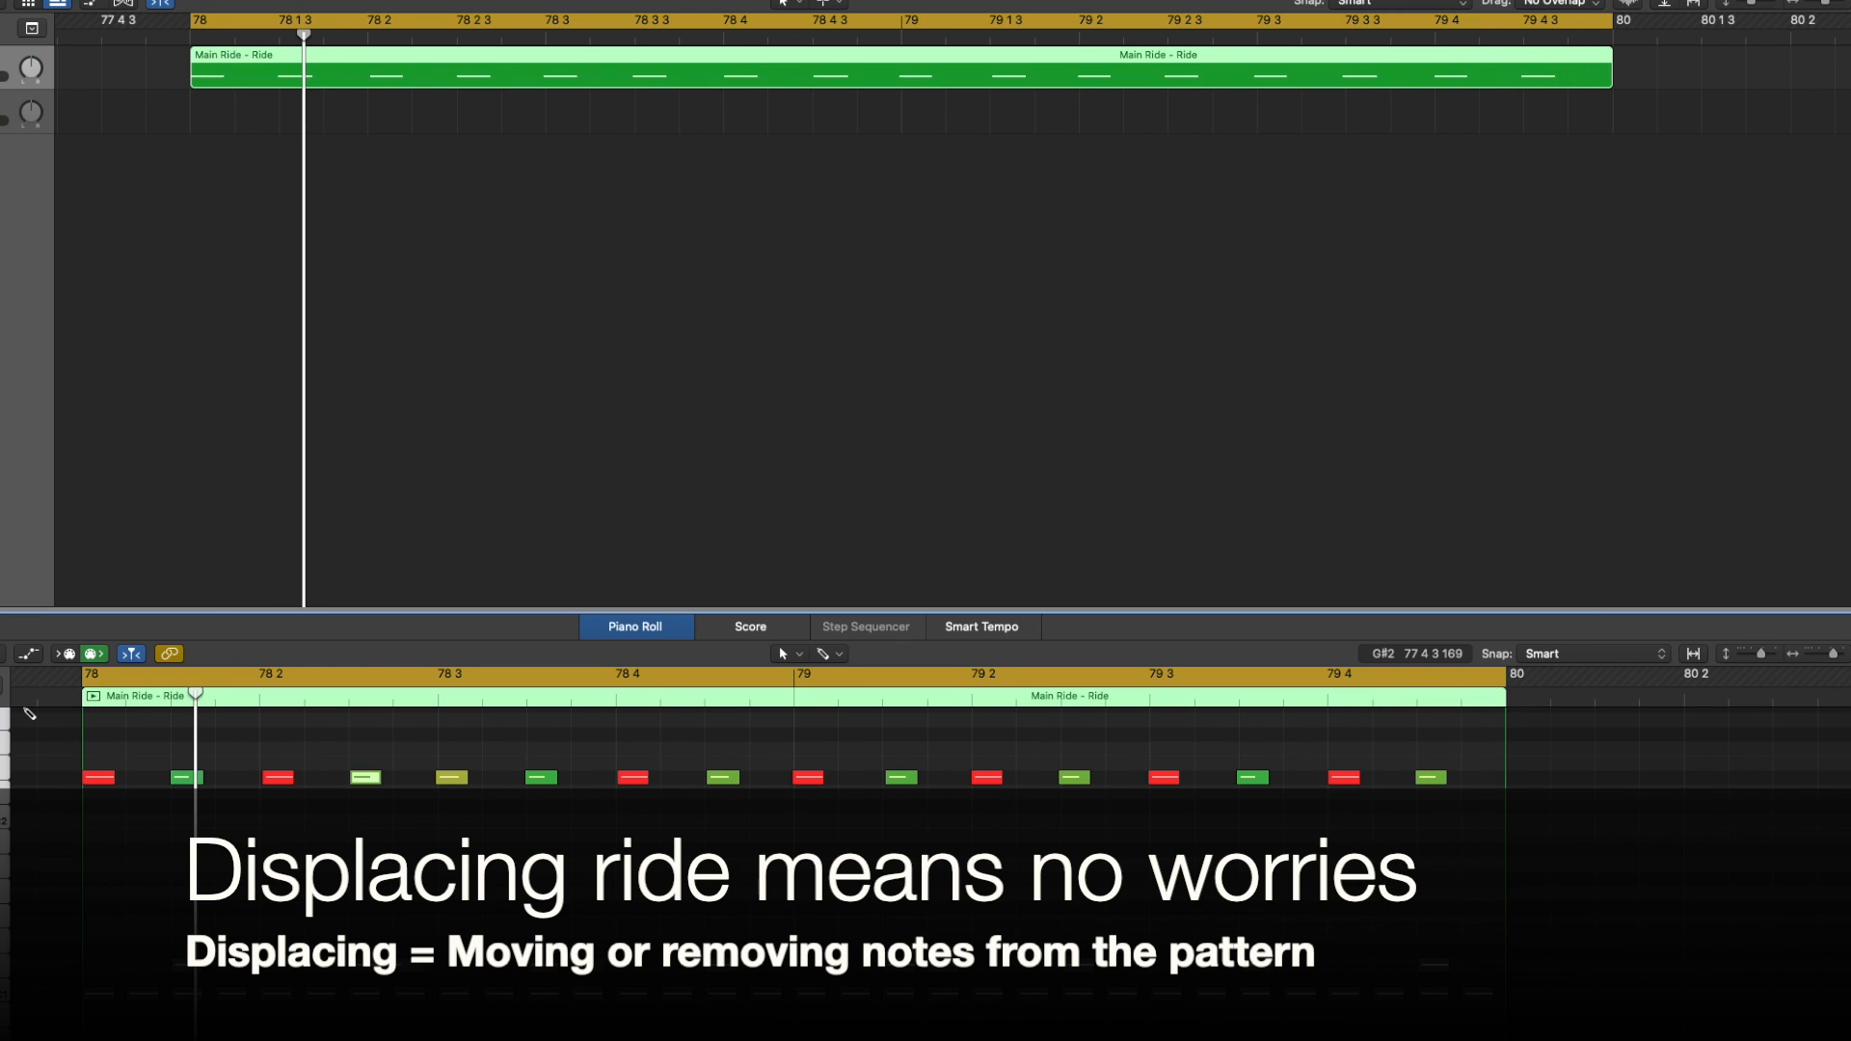
{"action": "left_click_drag", "start_coordinate": [552, 784], "coordinate": [678, 784]}
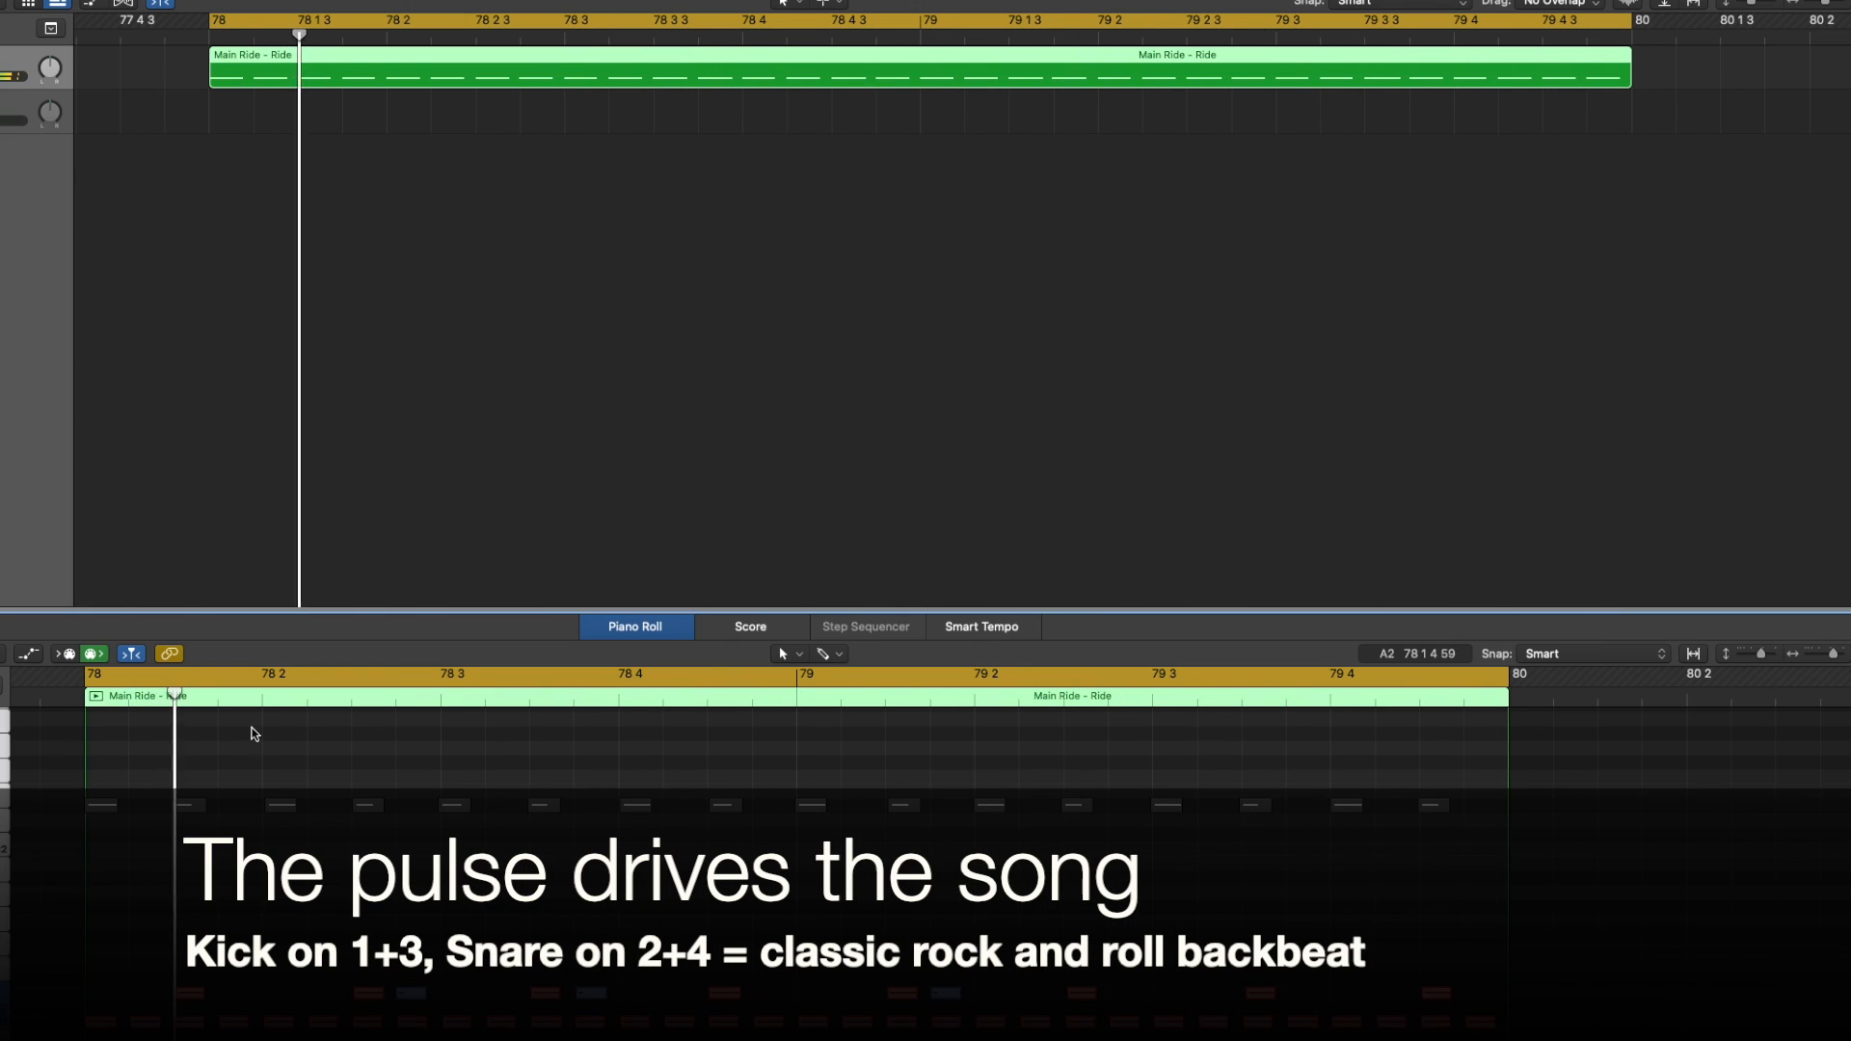
Move three snare notes slightly earlier in the bar to displace the backbeat
{"action": "left_click_drag", "start_coordinate": [369, 995], "coordinate": [328, 1001]}
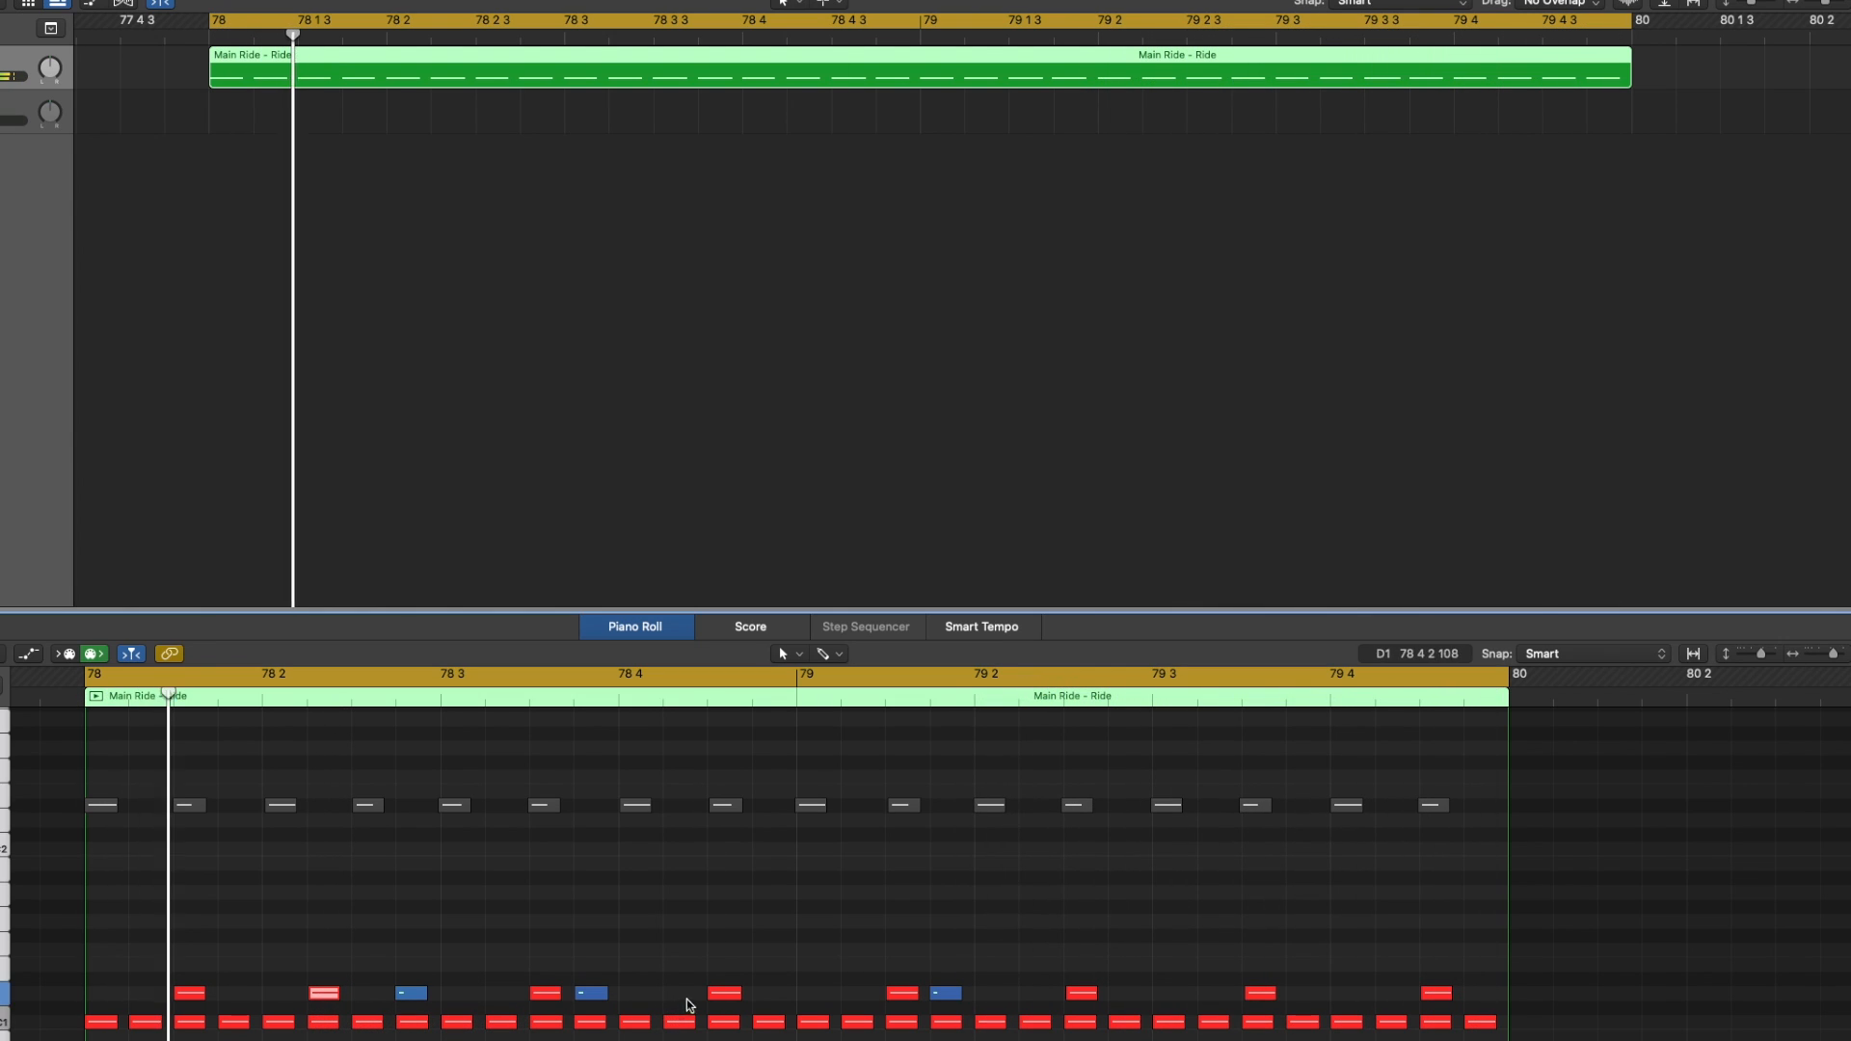
{"action": "left_click_drag", "start_coordinate": [724, 994], "coordinate": [687, 1001]}
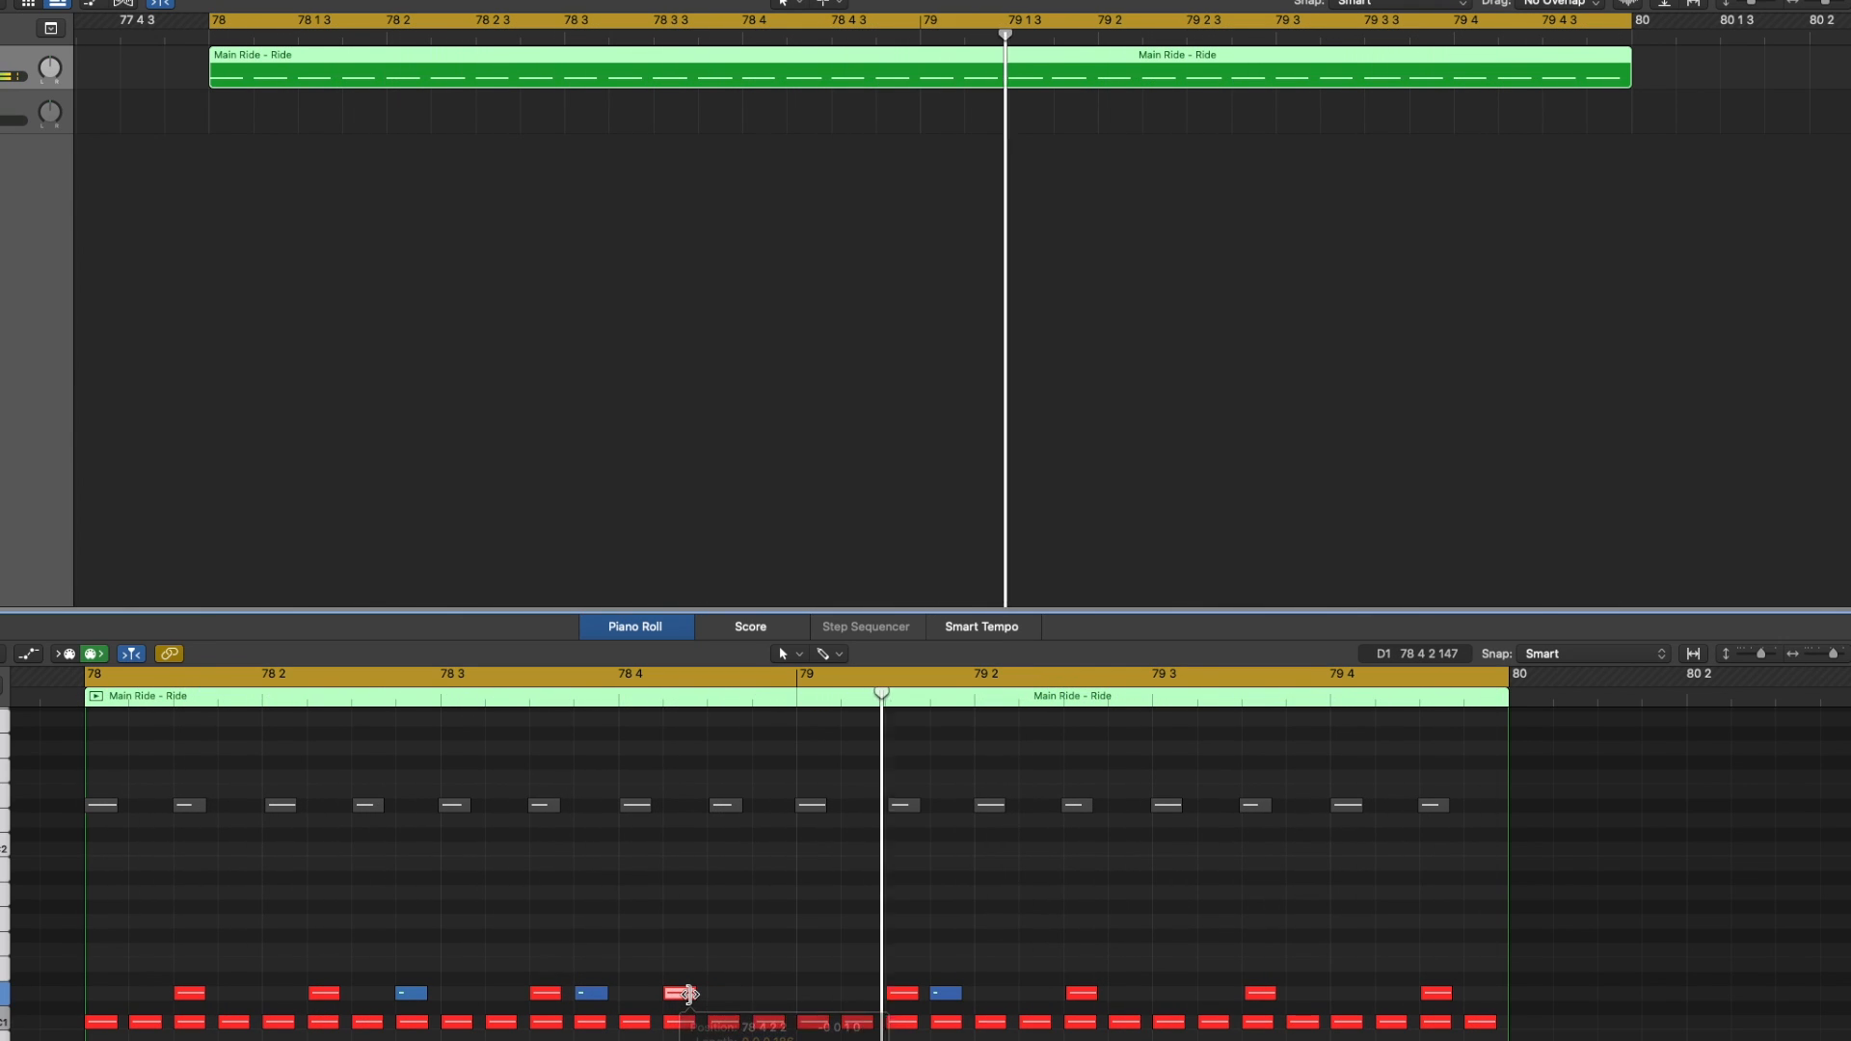
{"action": "left_click_drag", "start_coordinate": [1262, 1008], "coordinate": [1214, 998]}
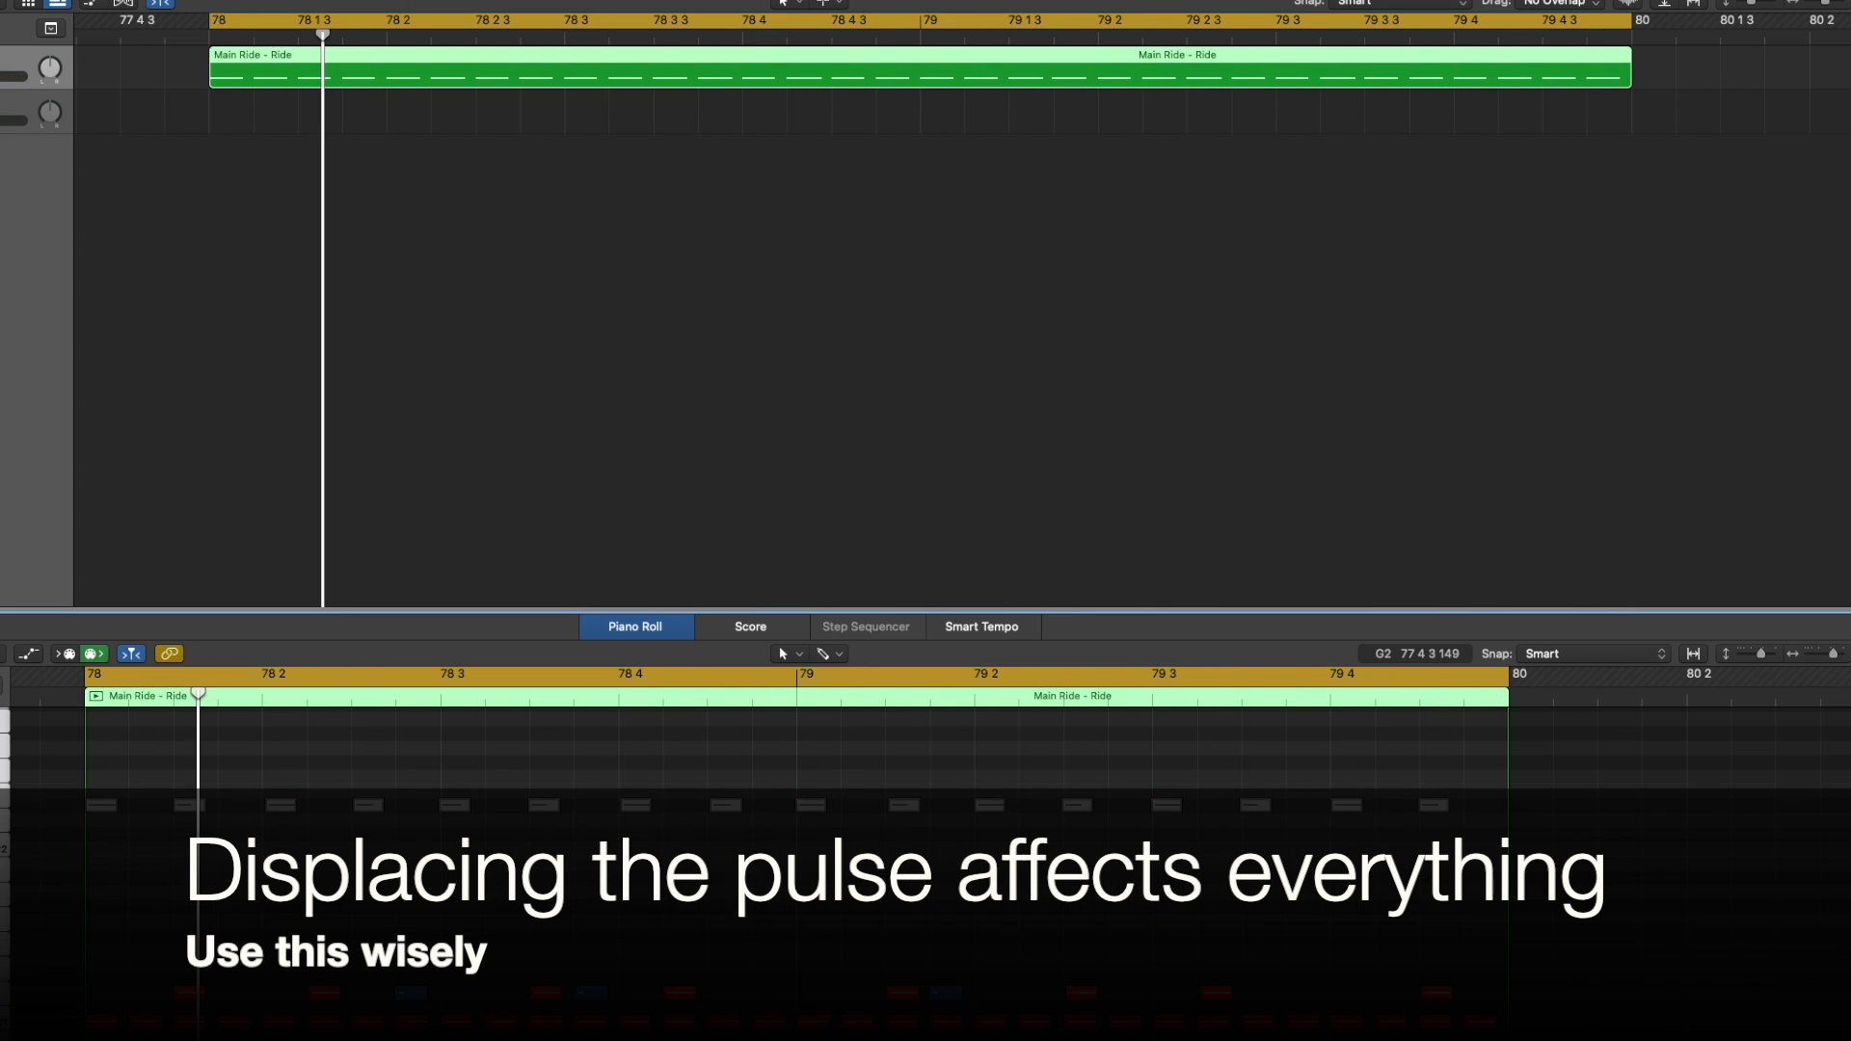
{"action": "key", "text": "ctrl+m"}
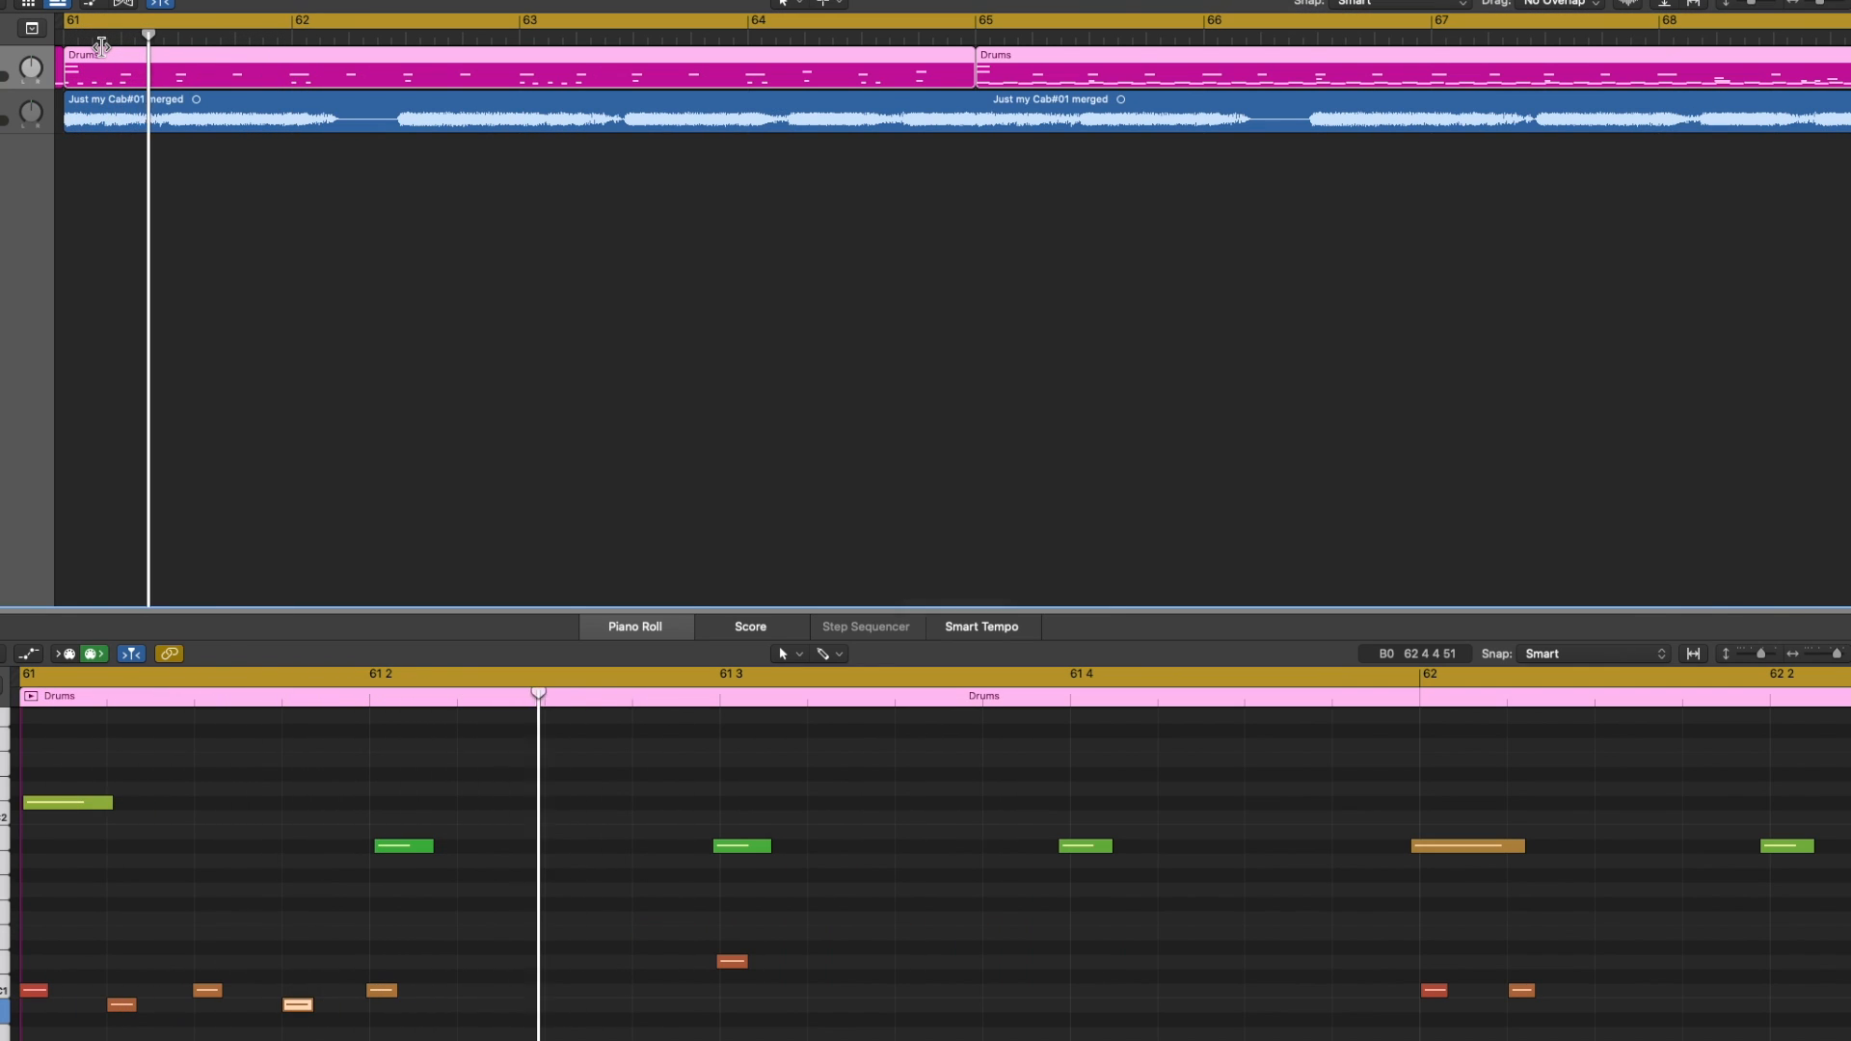
{"action": "left_click", "coordinate": [101, 45]}
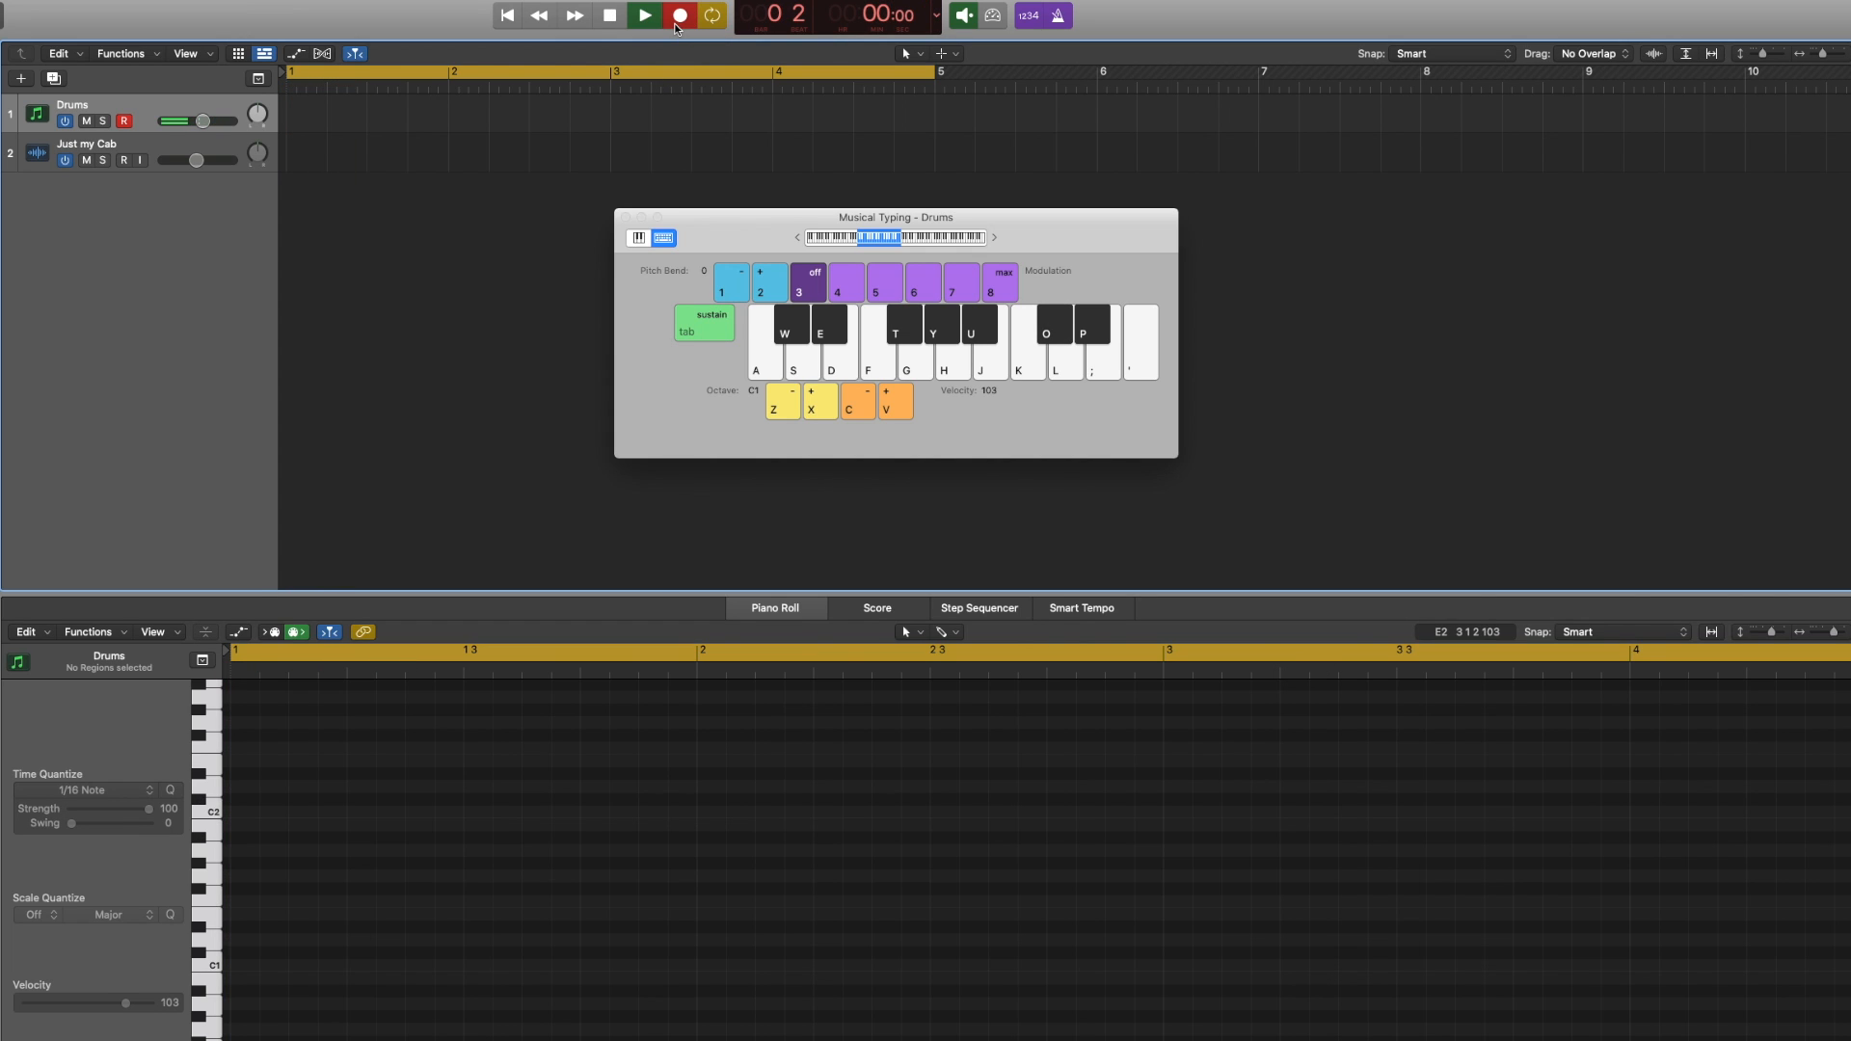
Record a crash hit followed by a steady ride pattern on the Drums track using Musical Typing
{"action": "key", "text": "p"}
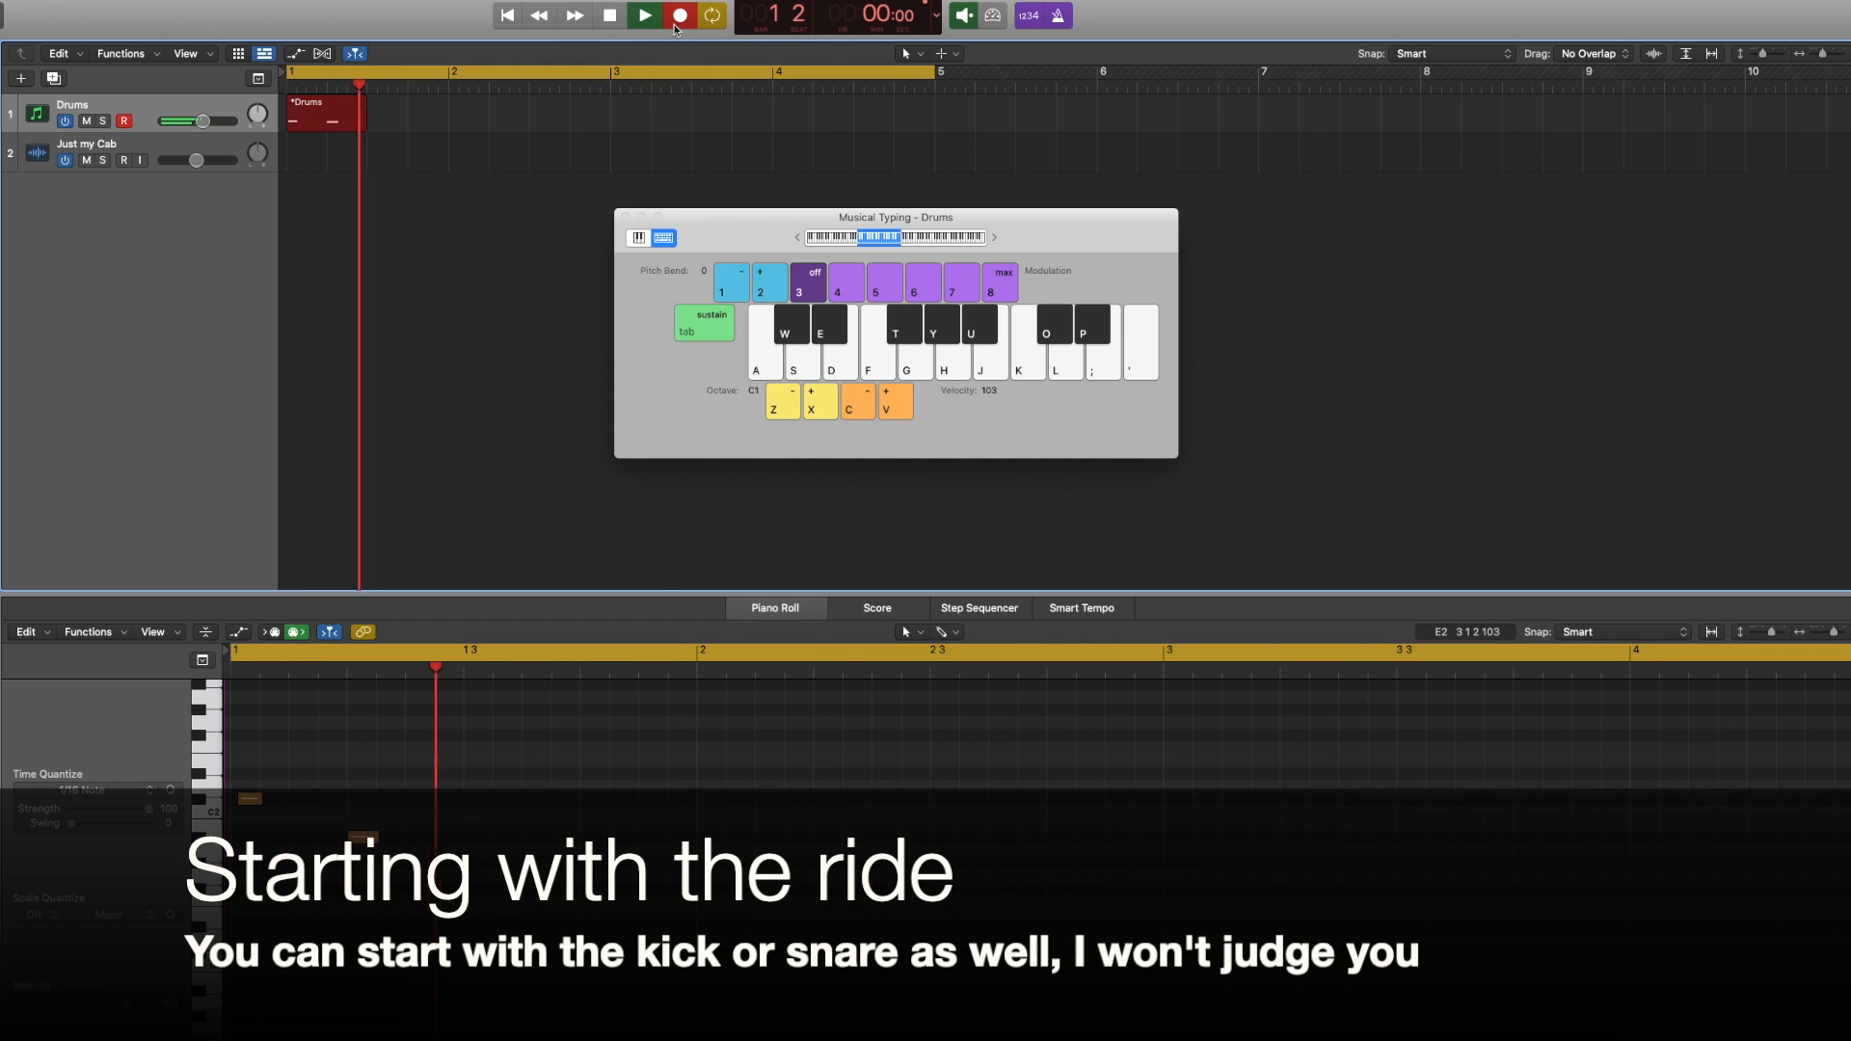
{"action": "key", "text": "u"}
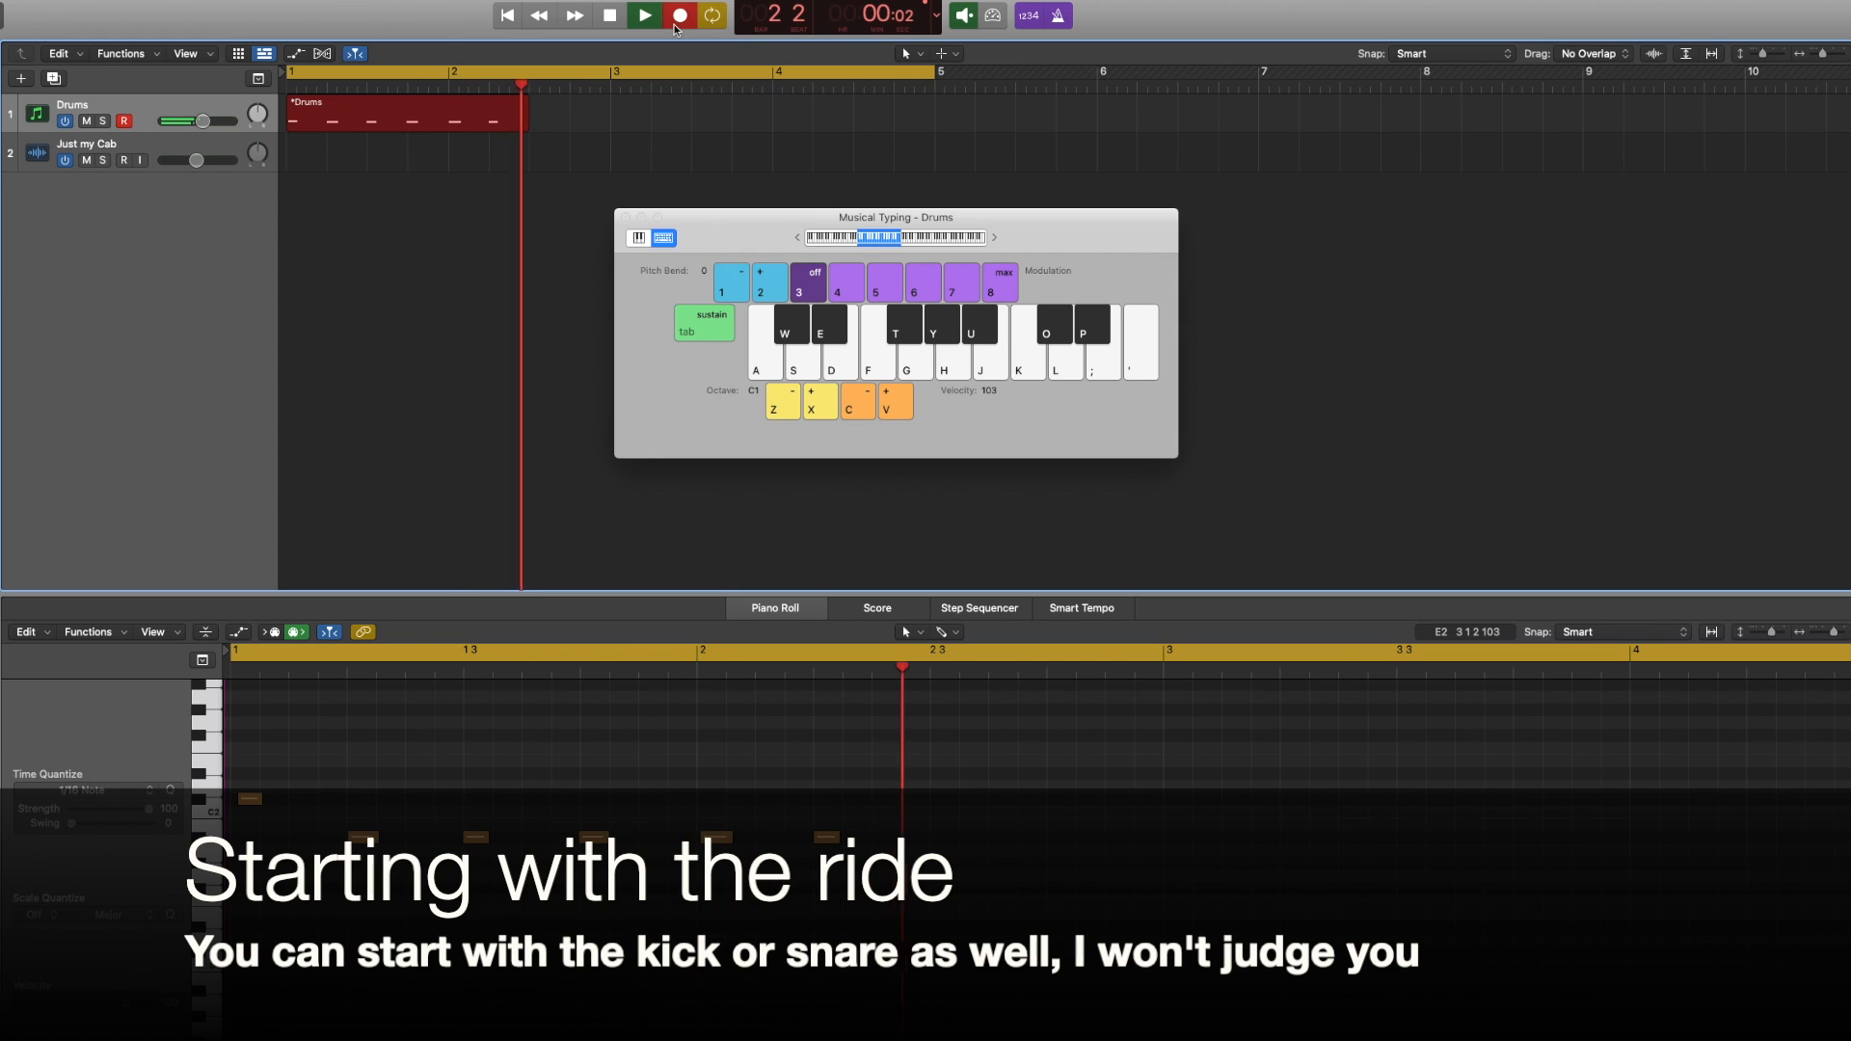
{"action": "key", "text": "u"}
{"action": "key", "text": "u"}
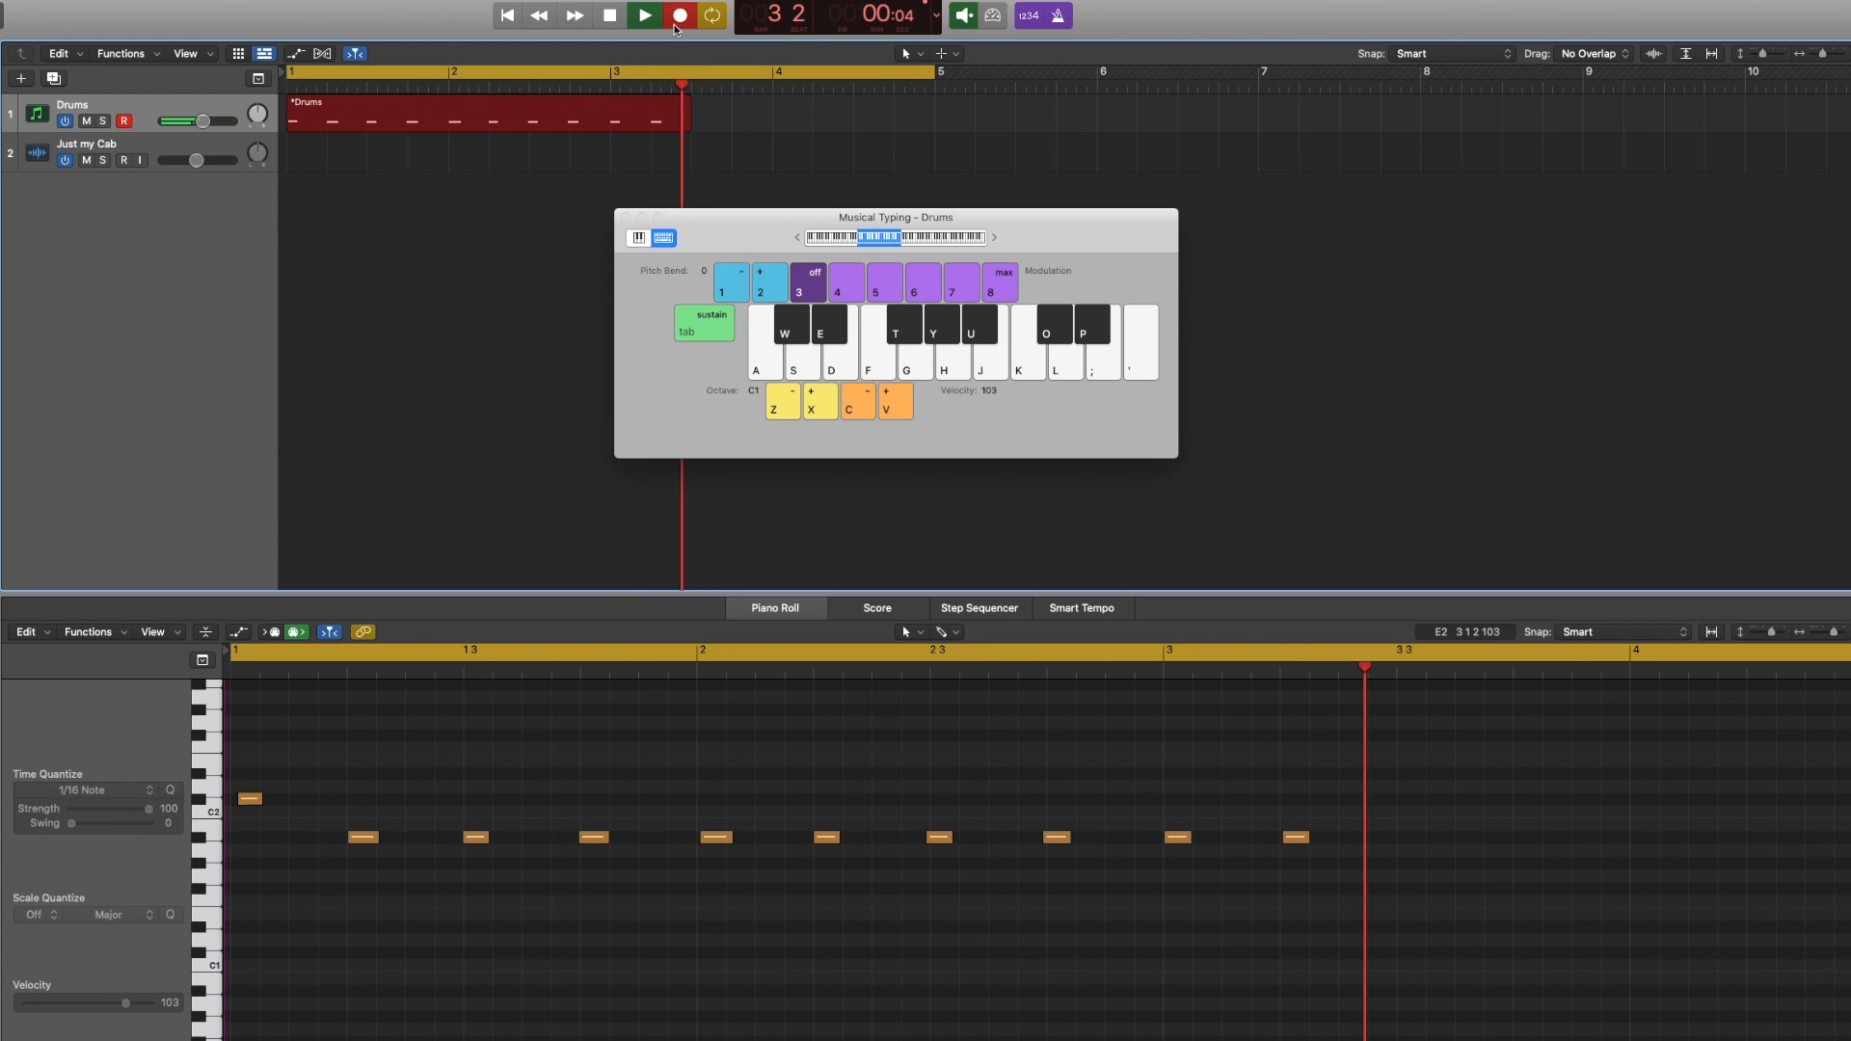
{"action": "key", "text": "u"}
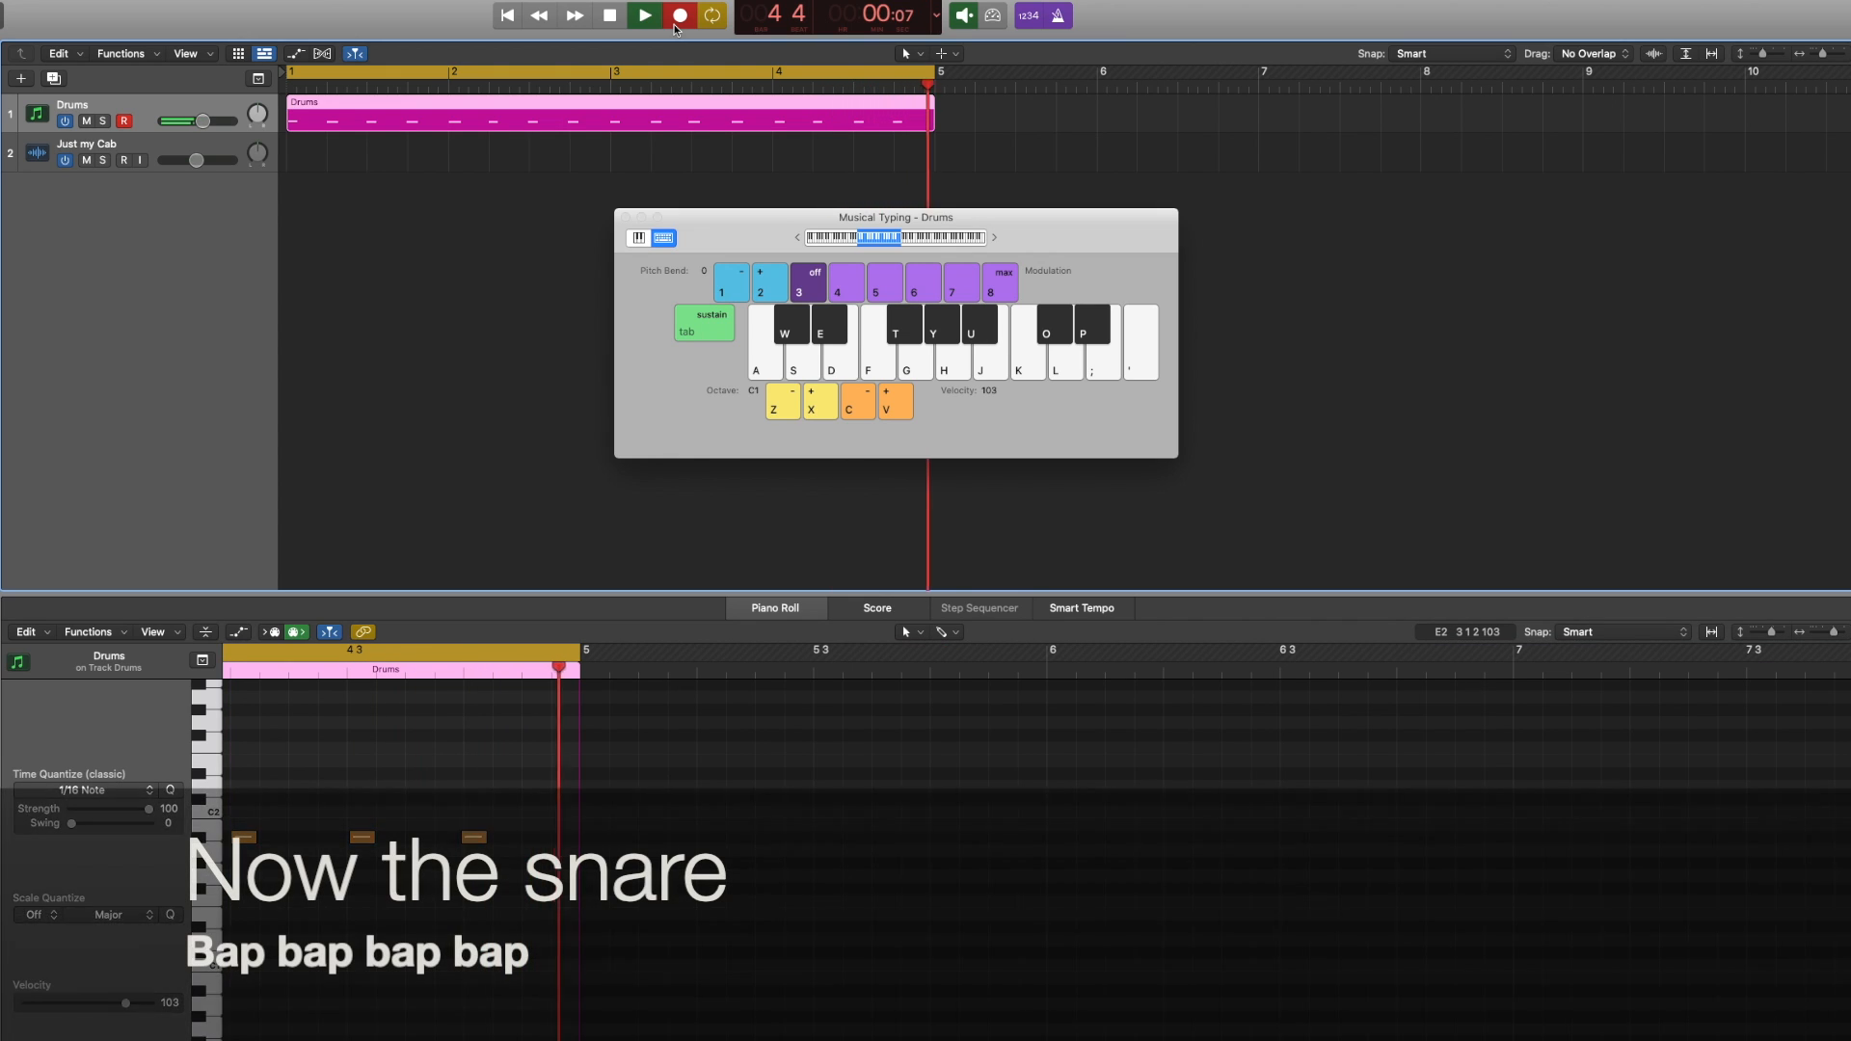
Record snare hits on the backbeat in a second recording pass over the Drums region
{"action": "left_click", "coordinate": [677, 24]}
{"action": "key", "text": "s"}
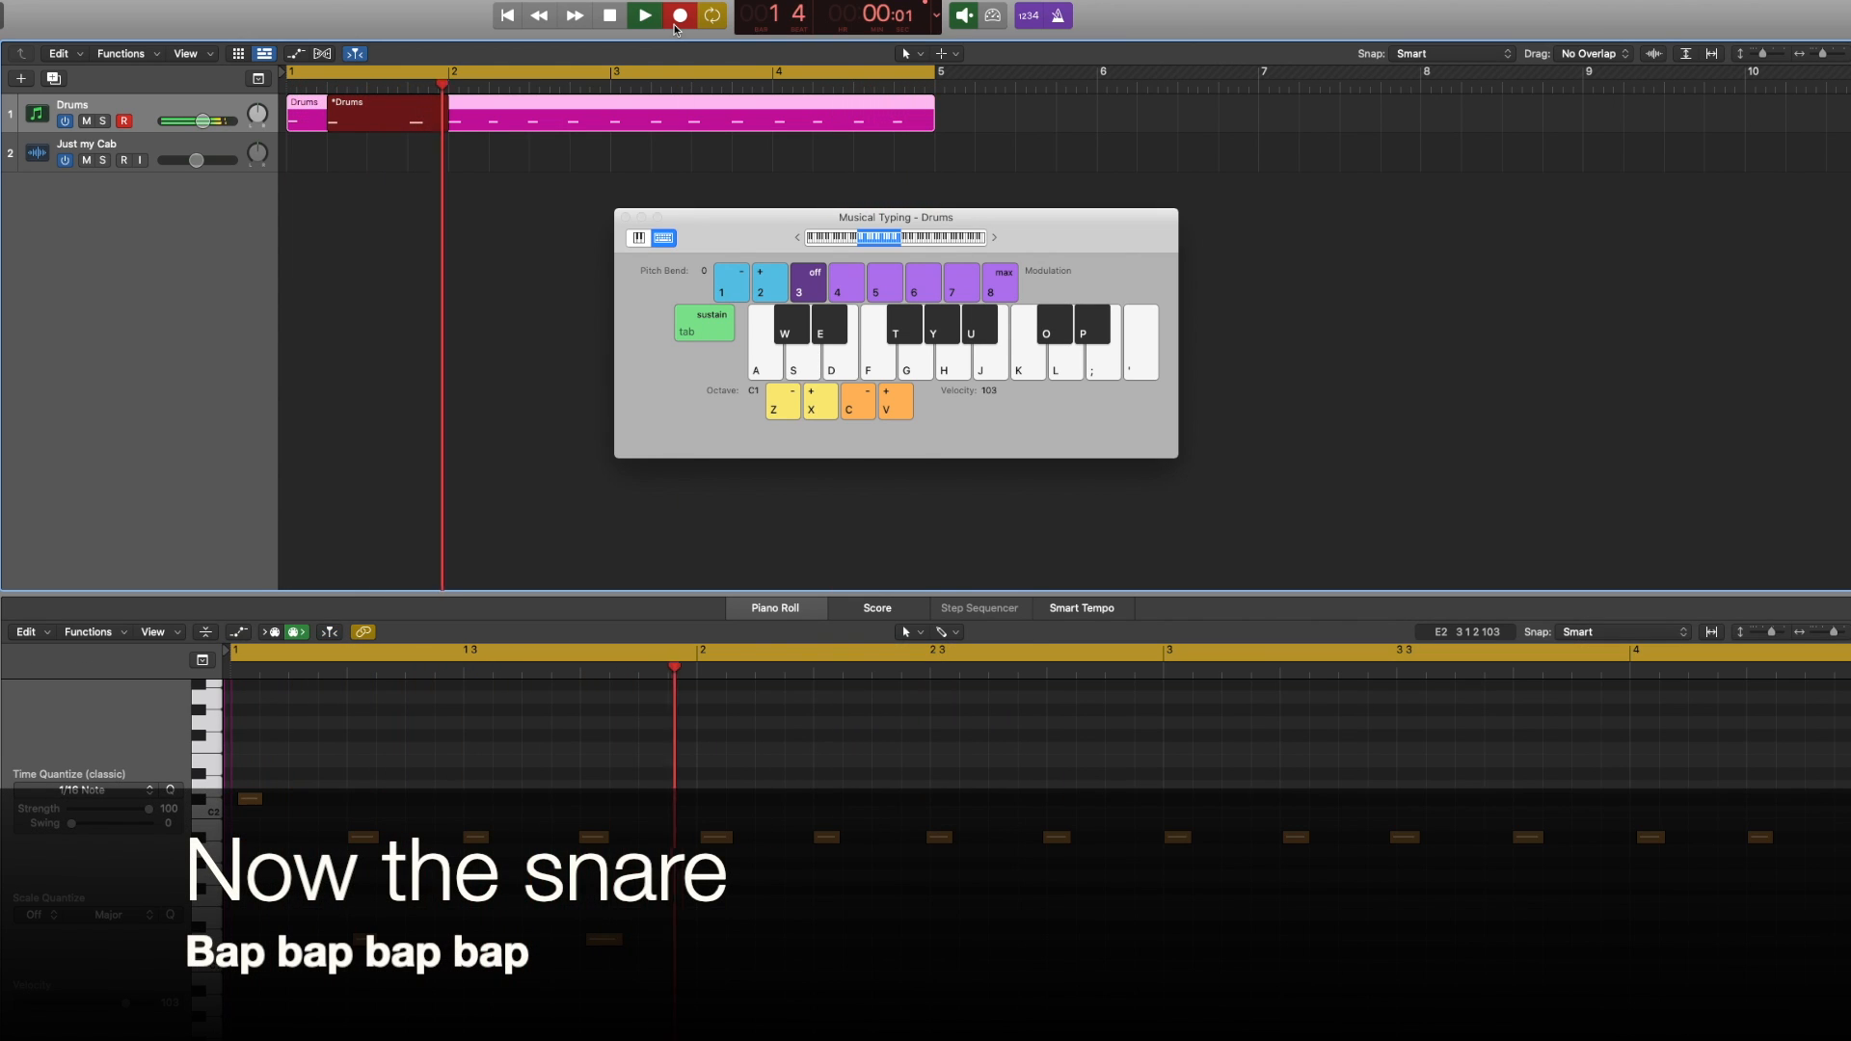
{"action": "key", "text": "s"}
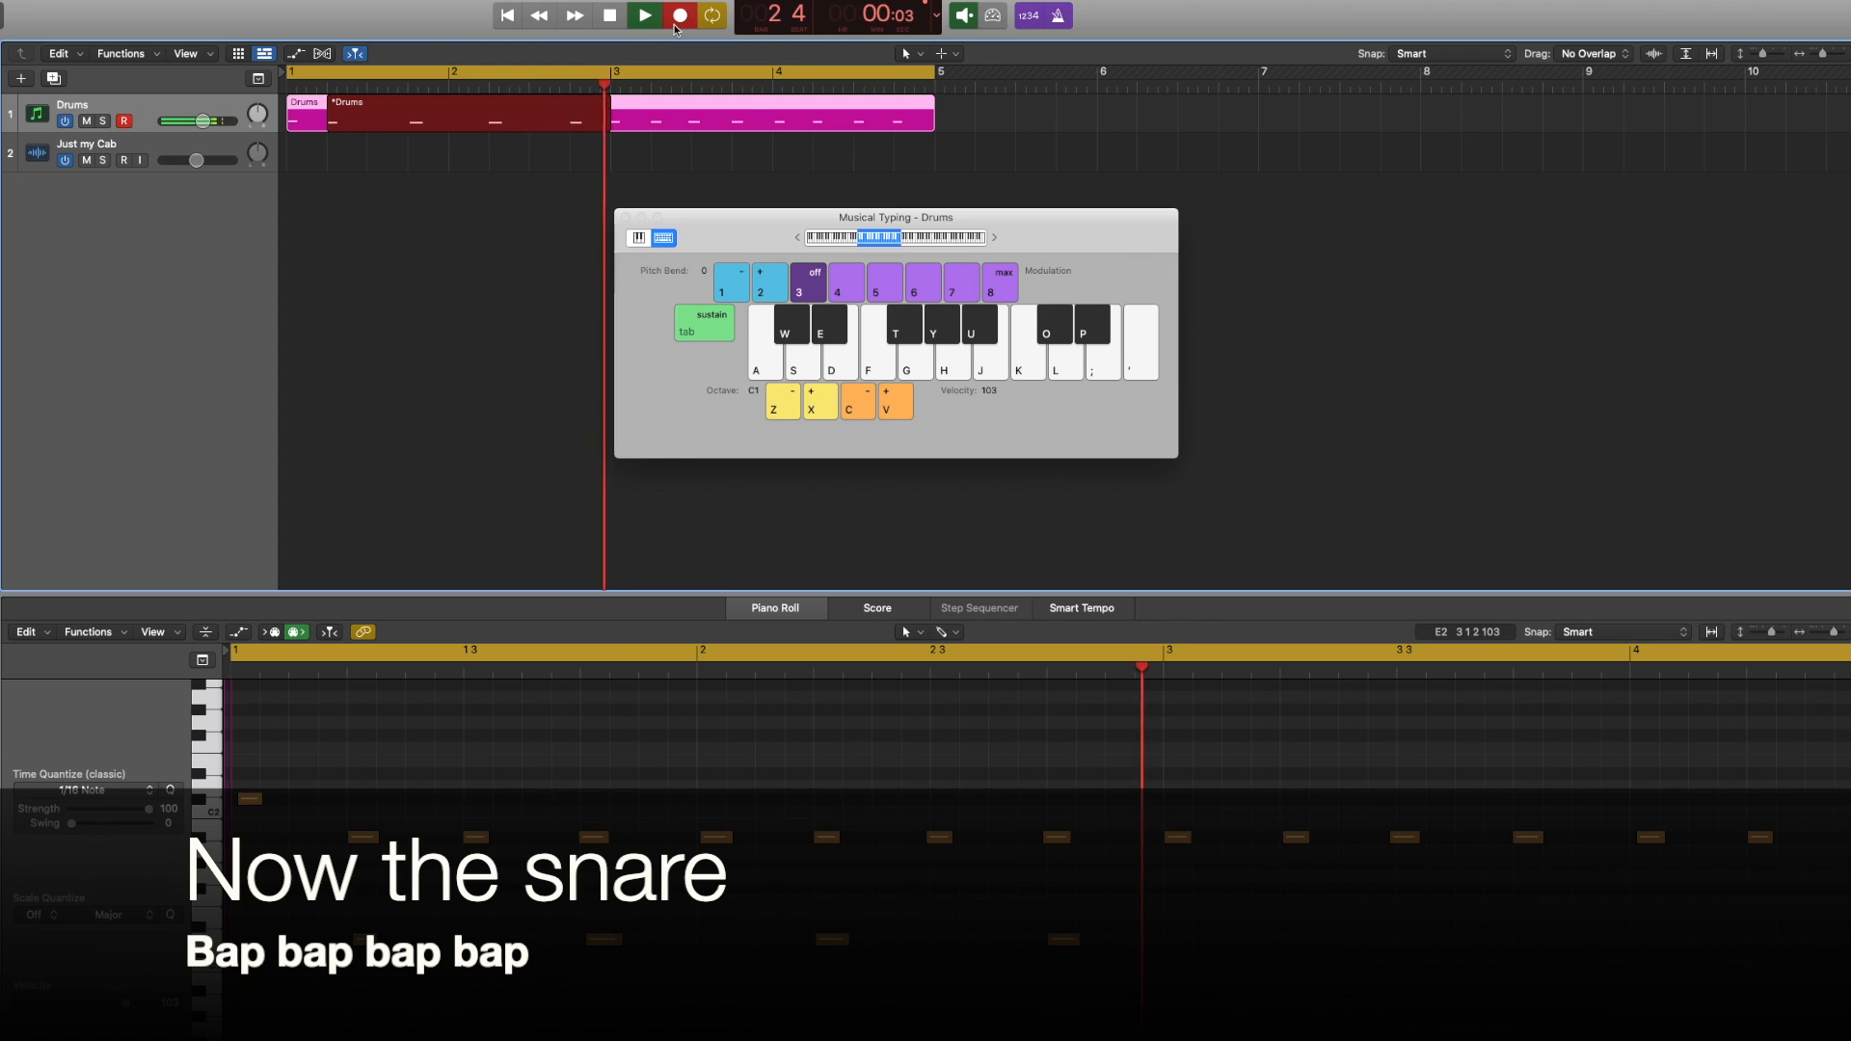
{"action": "key", "text": "s"}
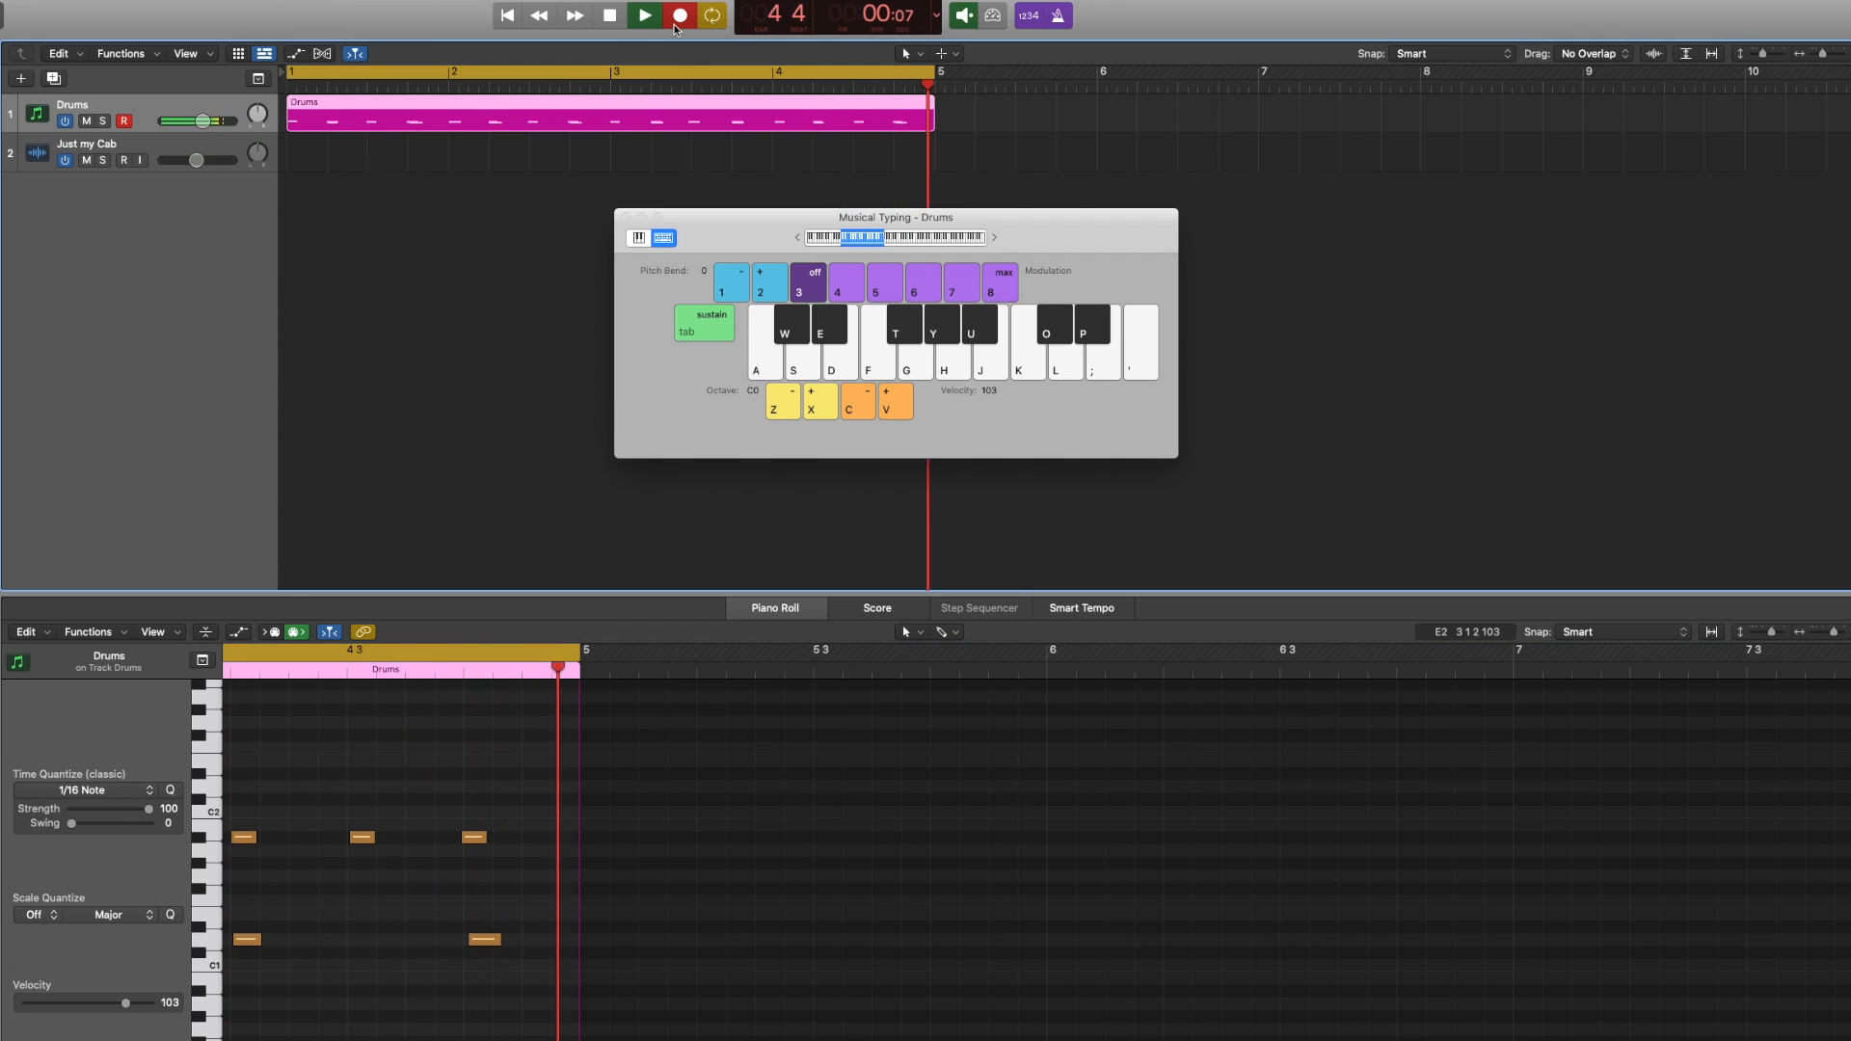
Record kick and snare notes in a further Musical Typing pass with the octave lowered to C0
{"action": "key", "text": "k"}
{"action": "key", "text": "l"}
{"action": "key", "text": "k"}
{"action": "key", "text": "l"}
{"action": "key", "text": "k"}
{"action": "key", "text": "j"}
{"action": "key", "text": "k"}
{"action": "key", "text": "j"}
{"action": "key", "text": "k"}
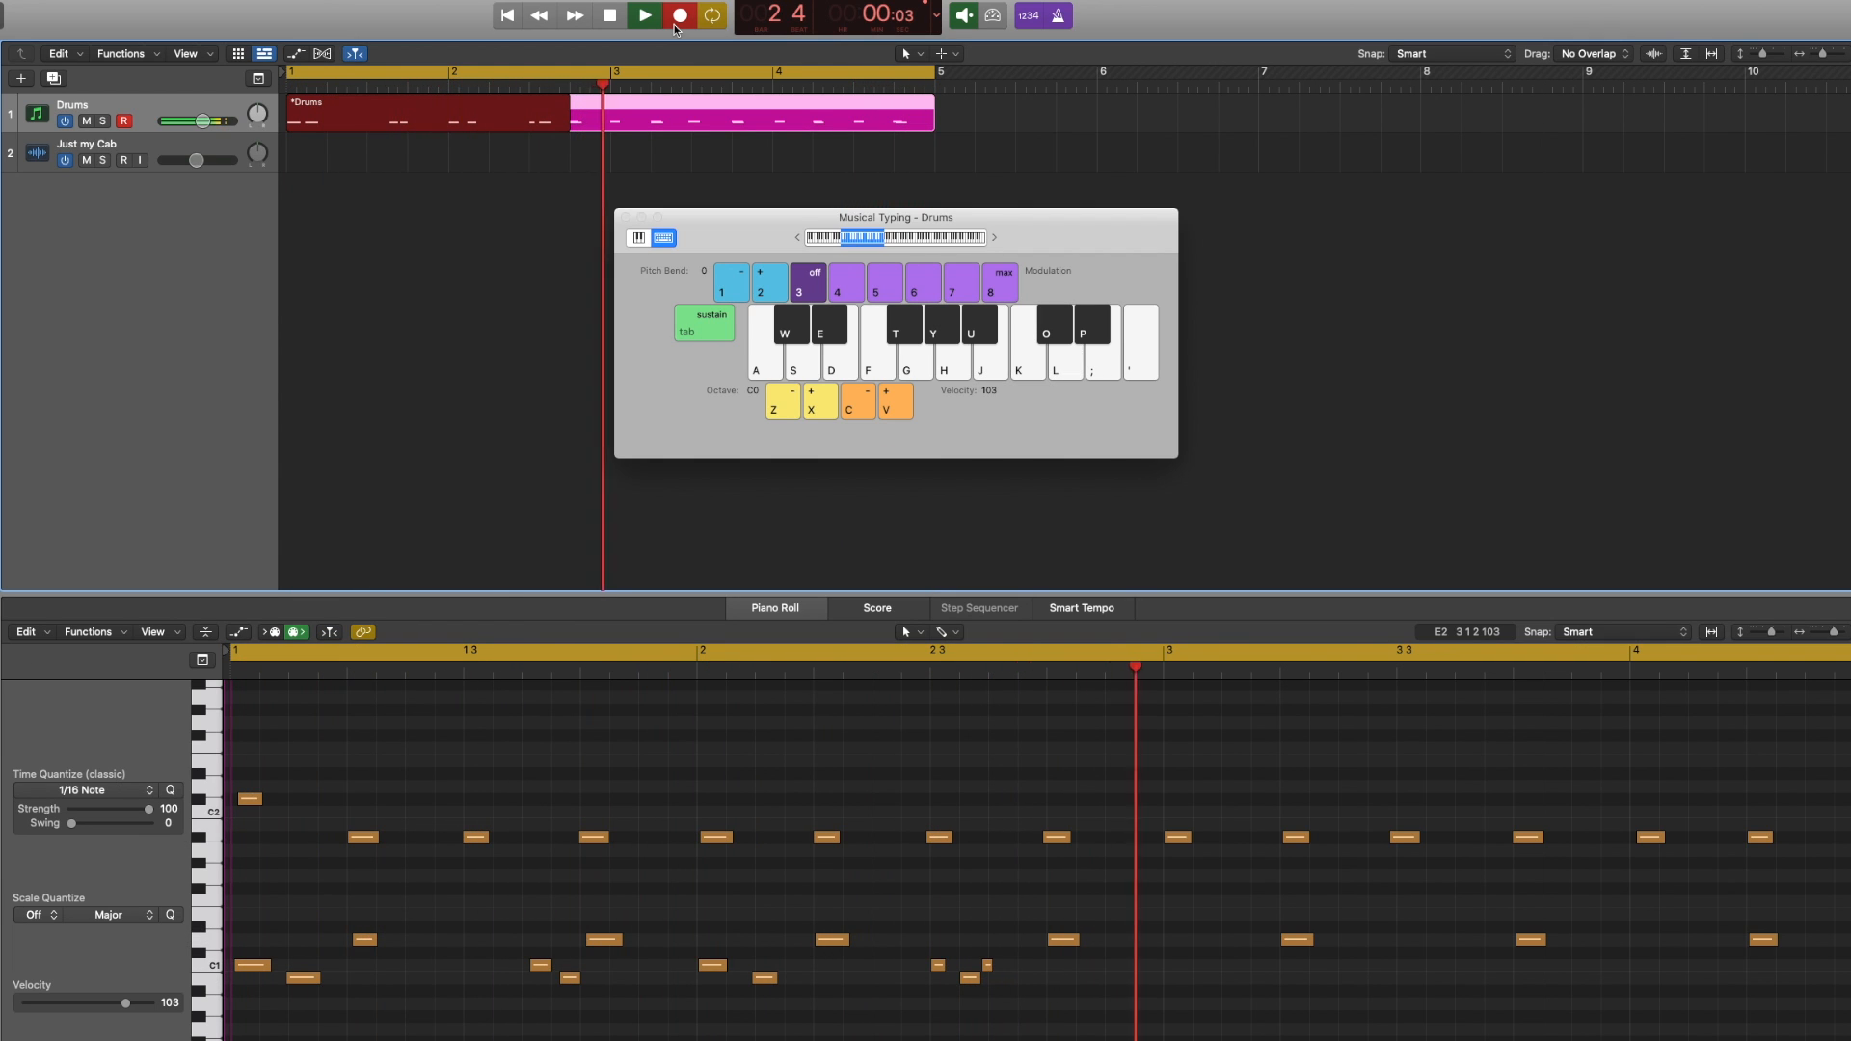
{"action": "key", "text": "k"}
{"action": "key", "text": "j"}
{"action": "key", "text": "k"}
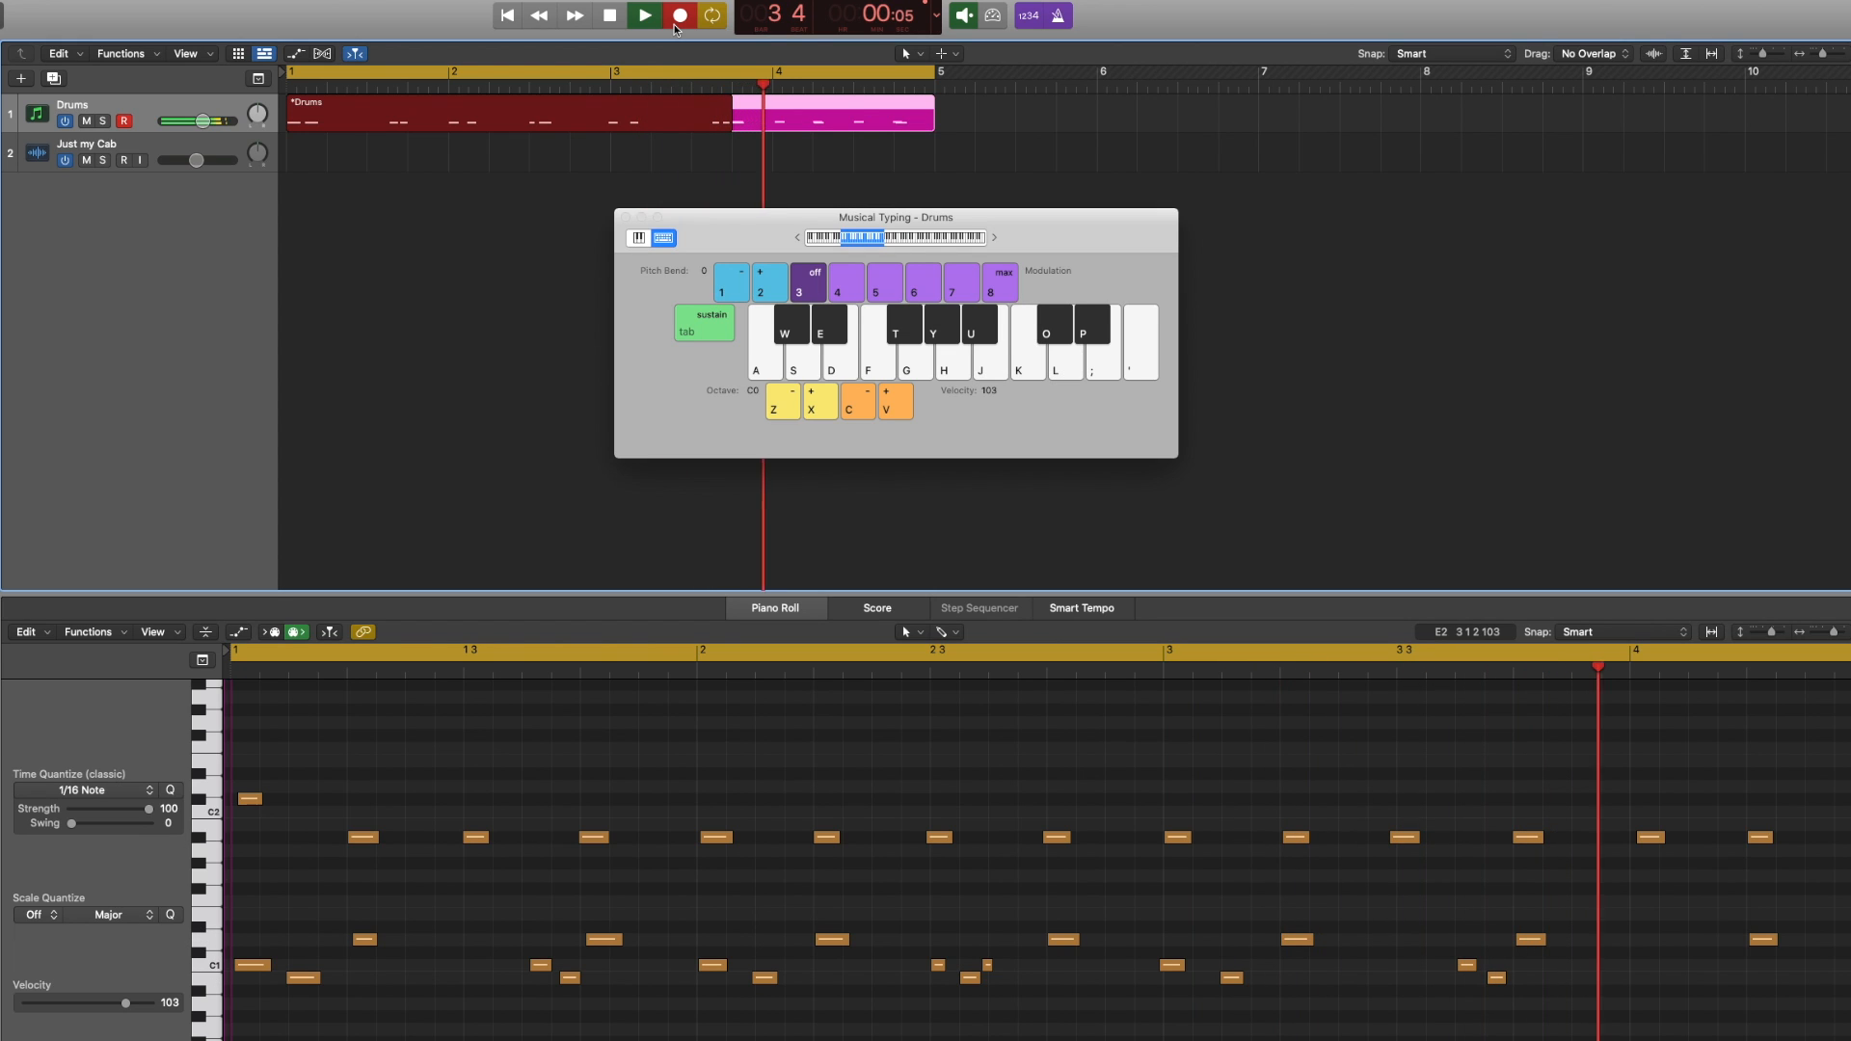
{"action": "key", "text": "k"}
{"action": "key", "text": "j"}
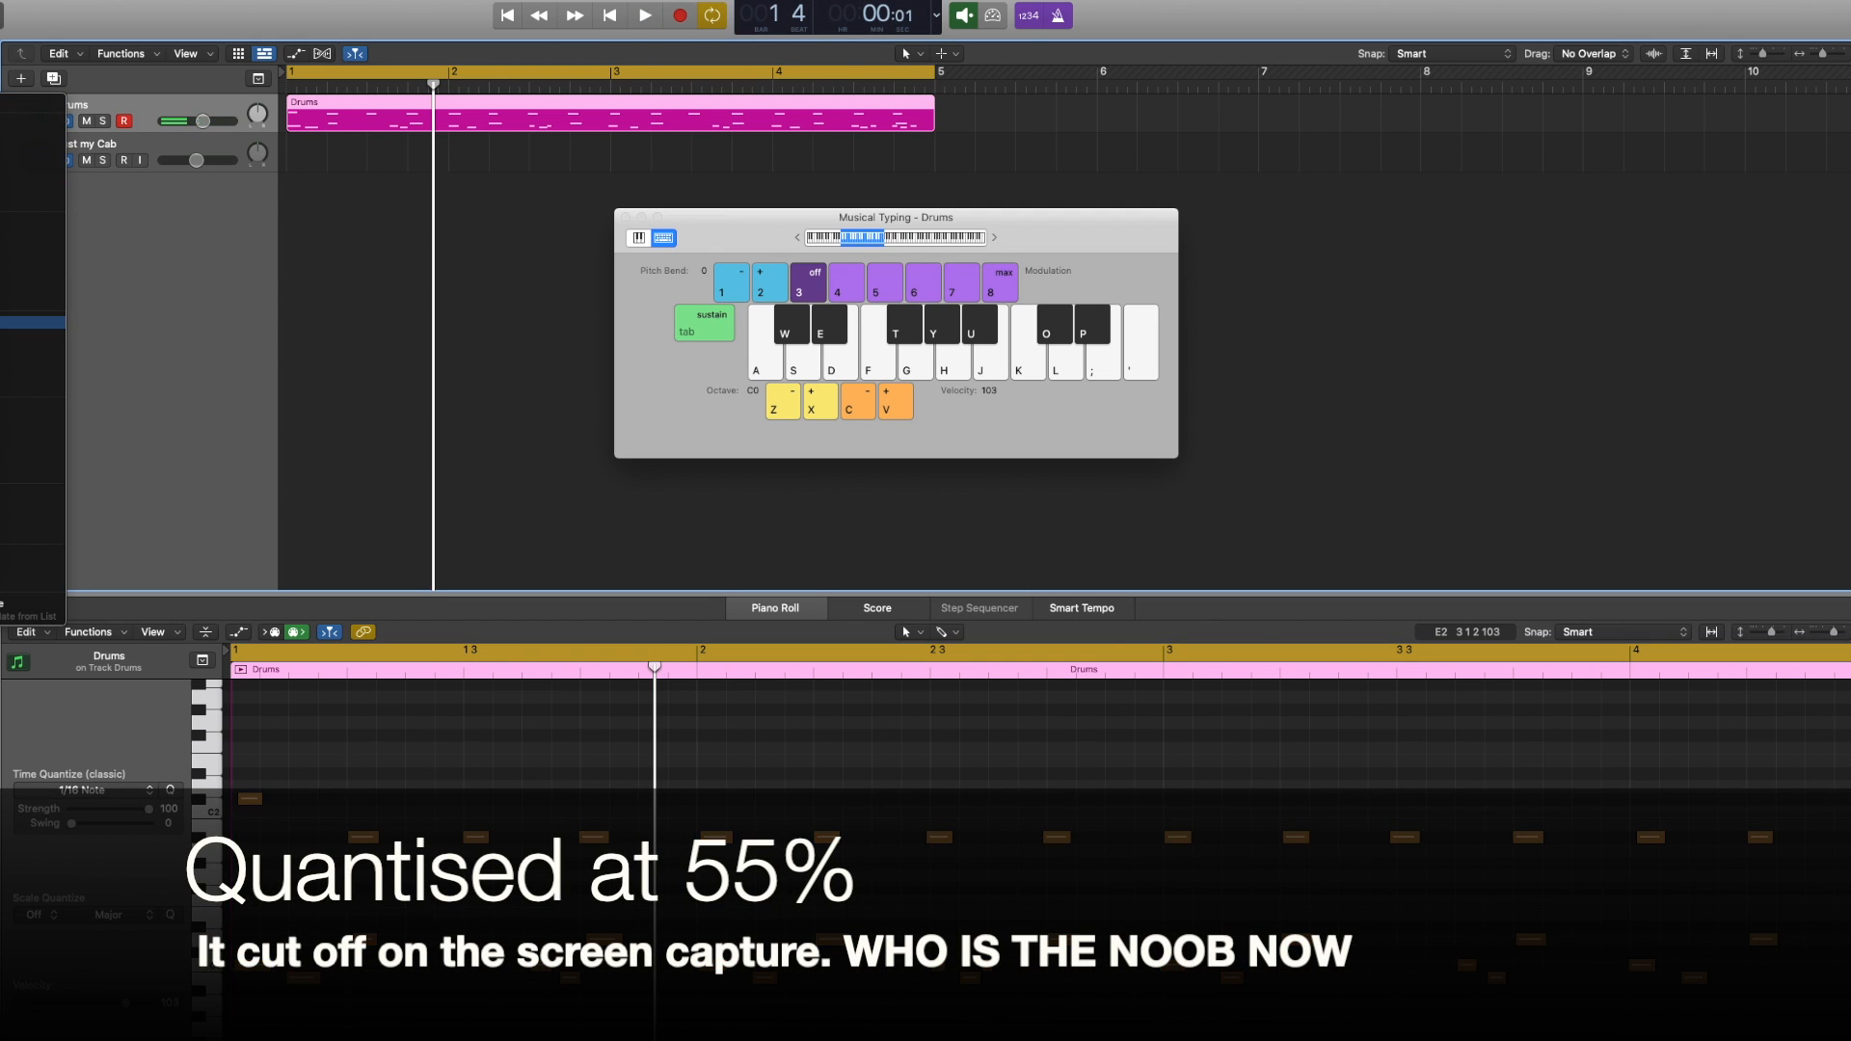
Turn off the metronome and play back the recorded drum pattern
{"action": "left_click", "coordinate": [29, 322]}
{"action": "key", "text": "space"}
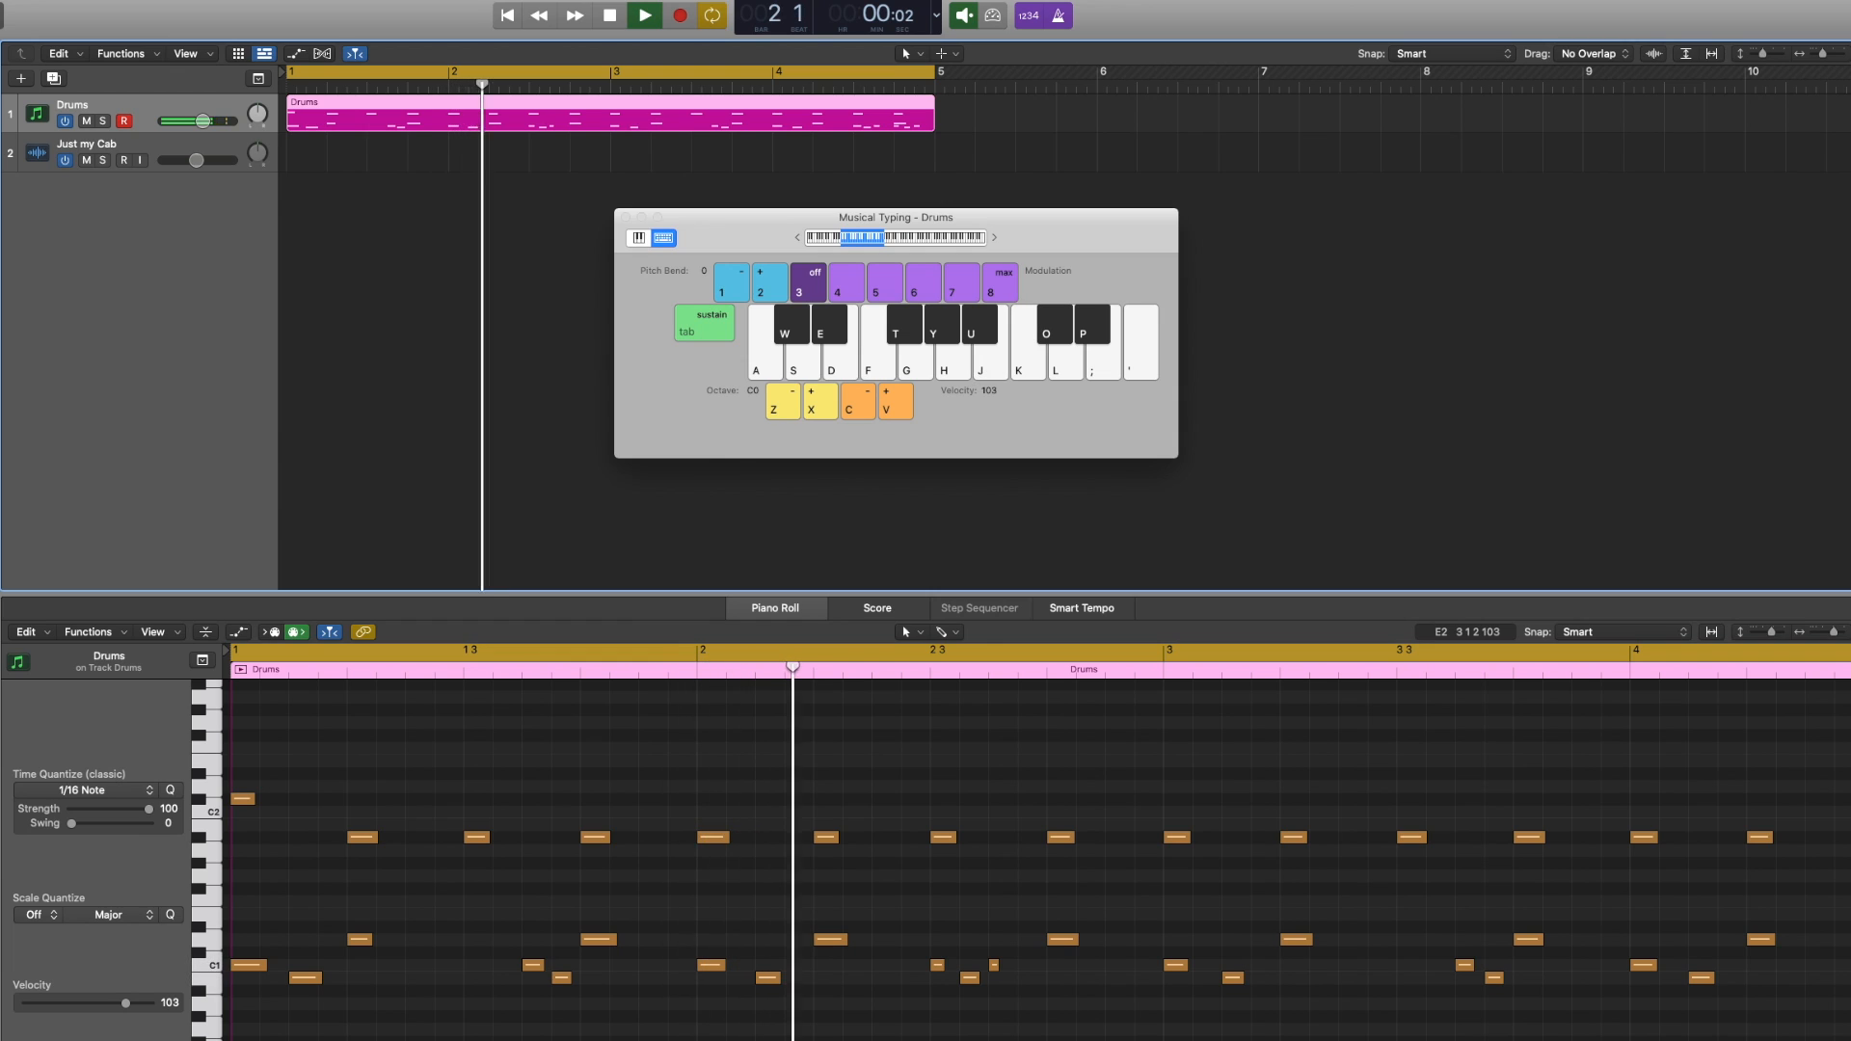
{"action": "left_click", "coordinate": [1058, 17]}
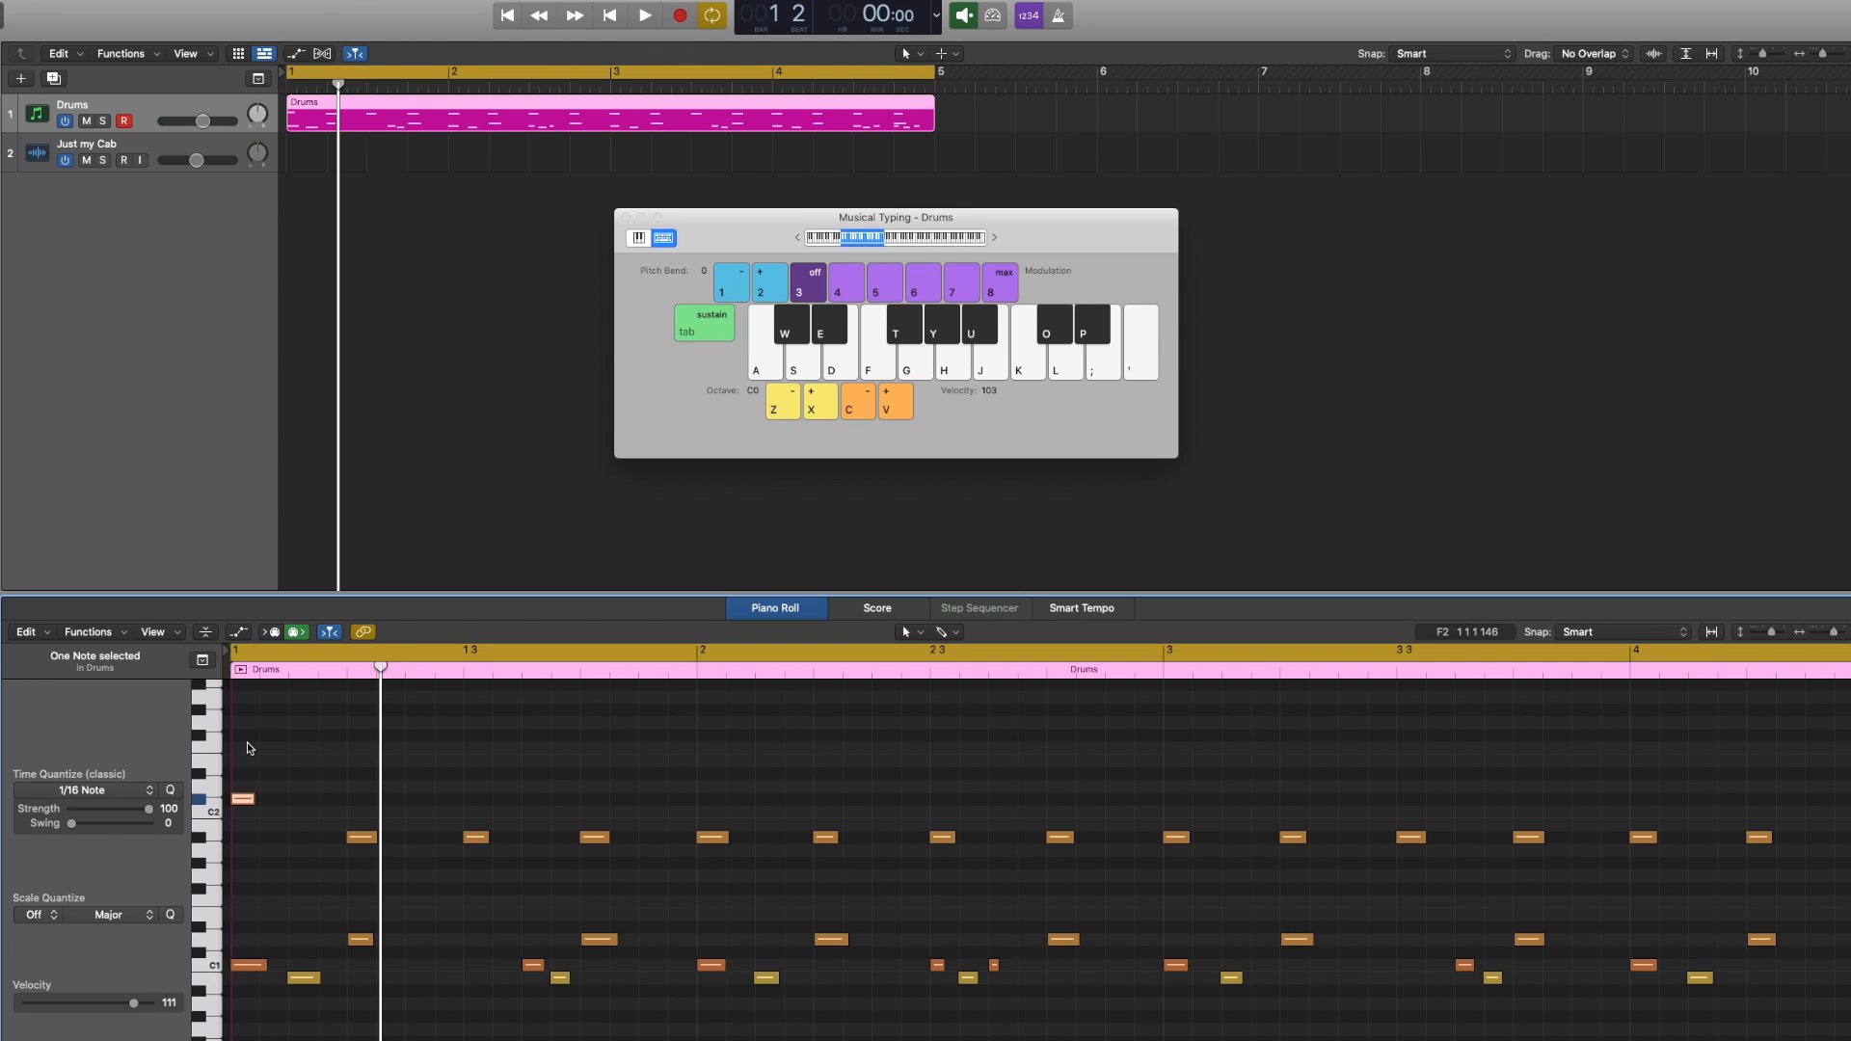
{"action": "key", "text": "space"}
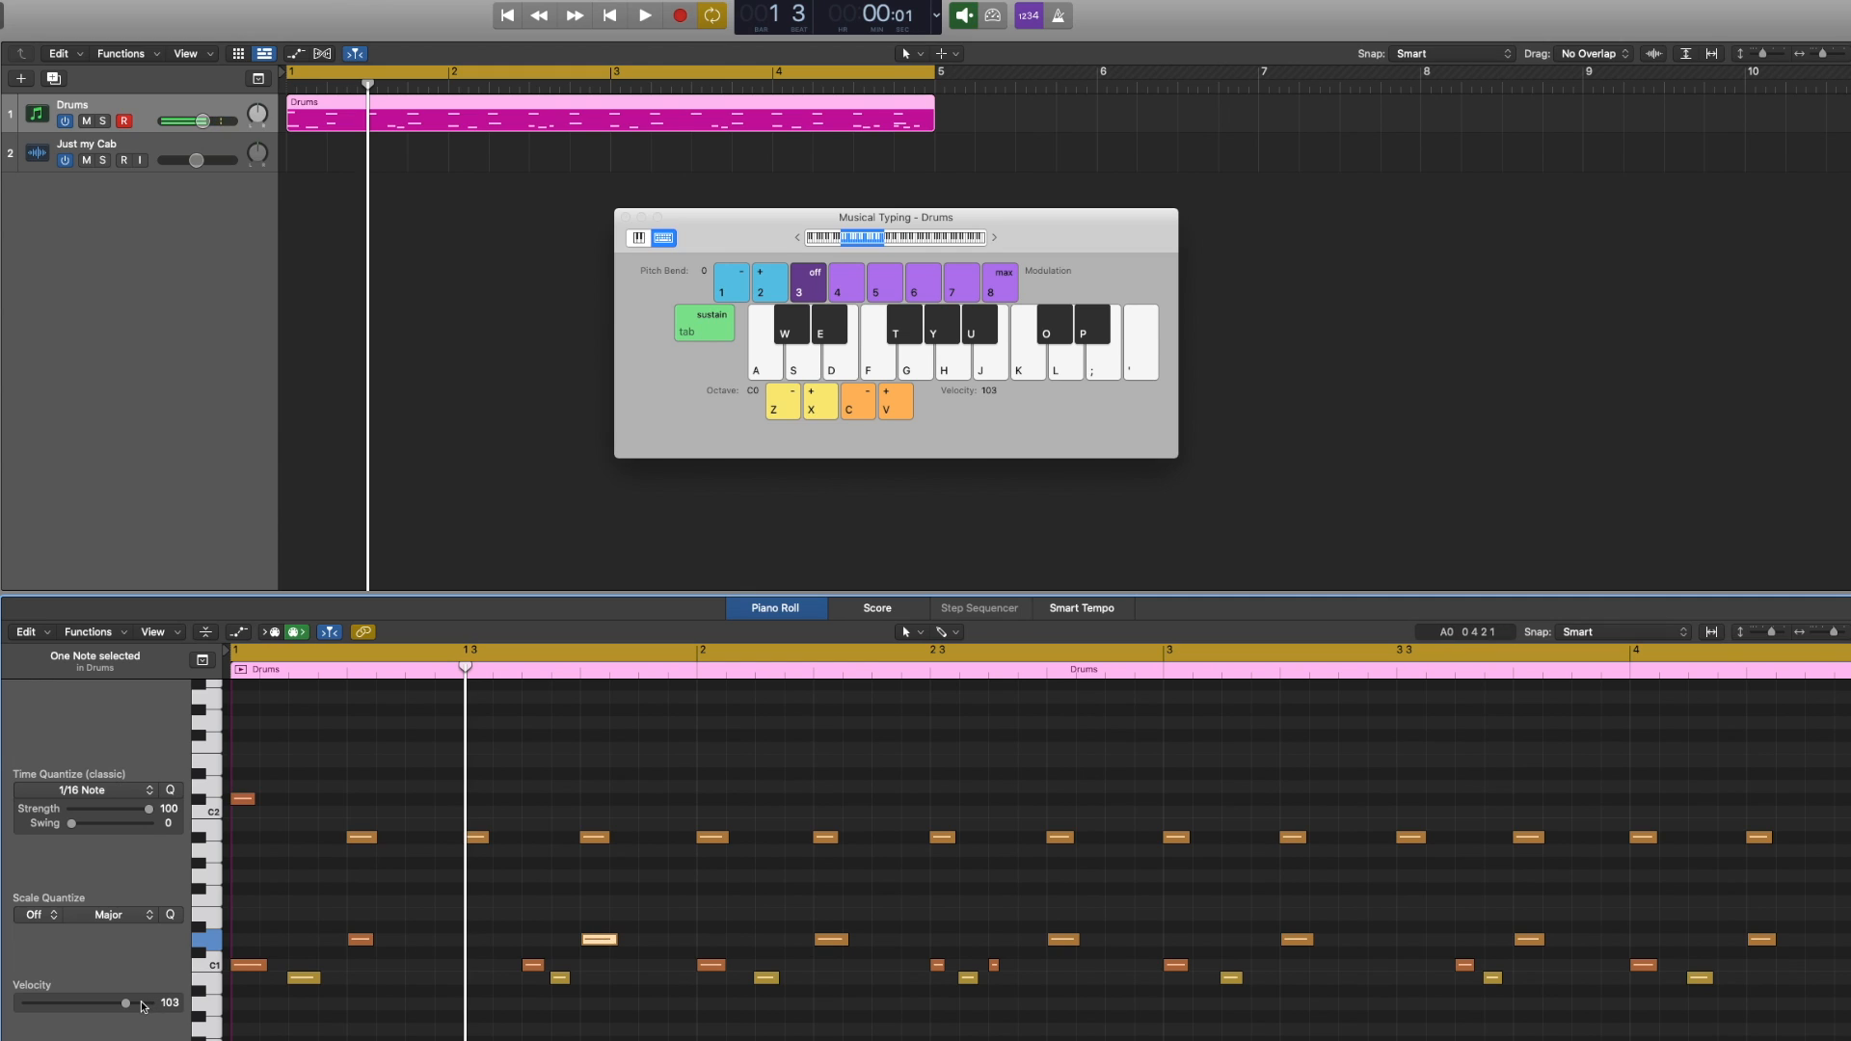
Raise the velocity of each downbeat snare note one at a time and play the pattern back
{"action": "left_click_drag", "start_coordinate": [140, 1003], "coordinate": [138, 1003]}
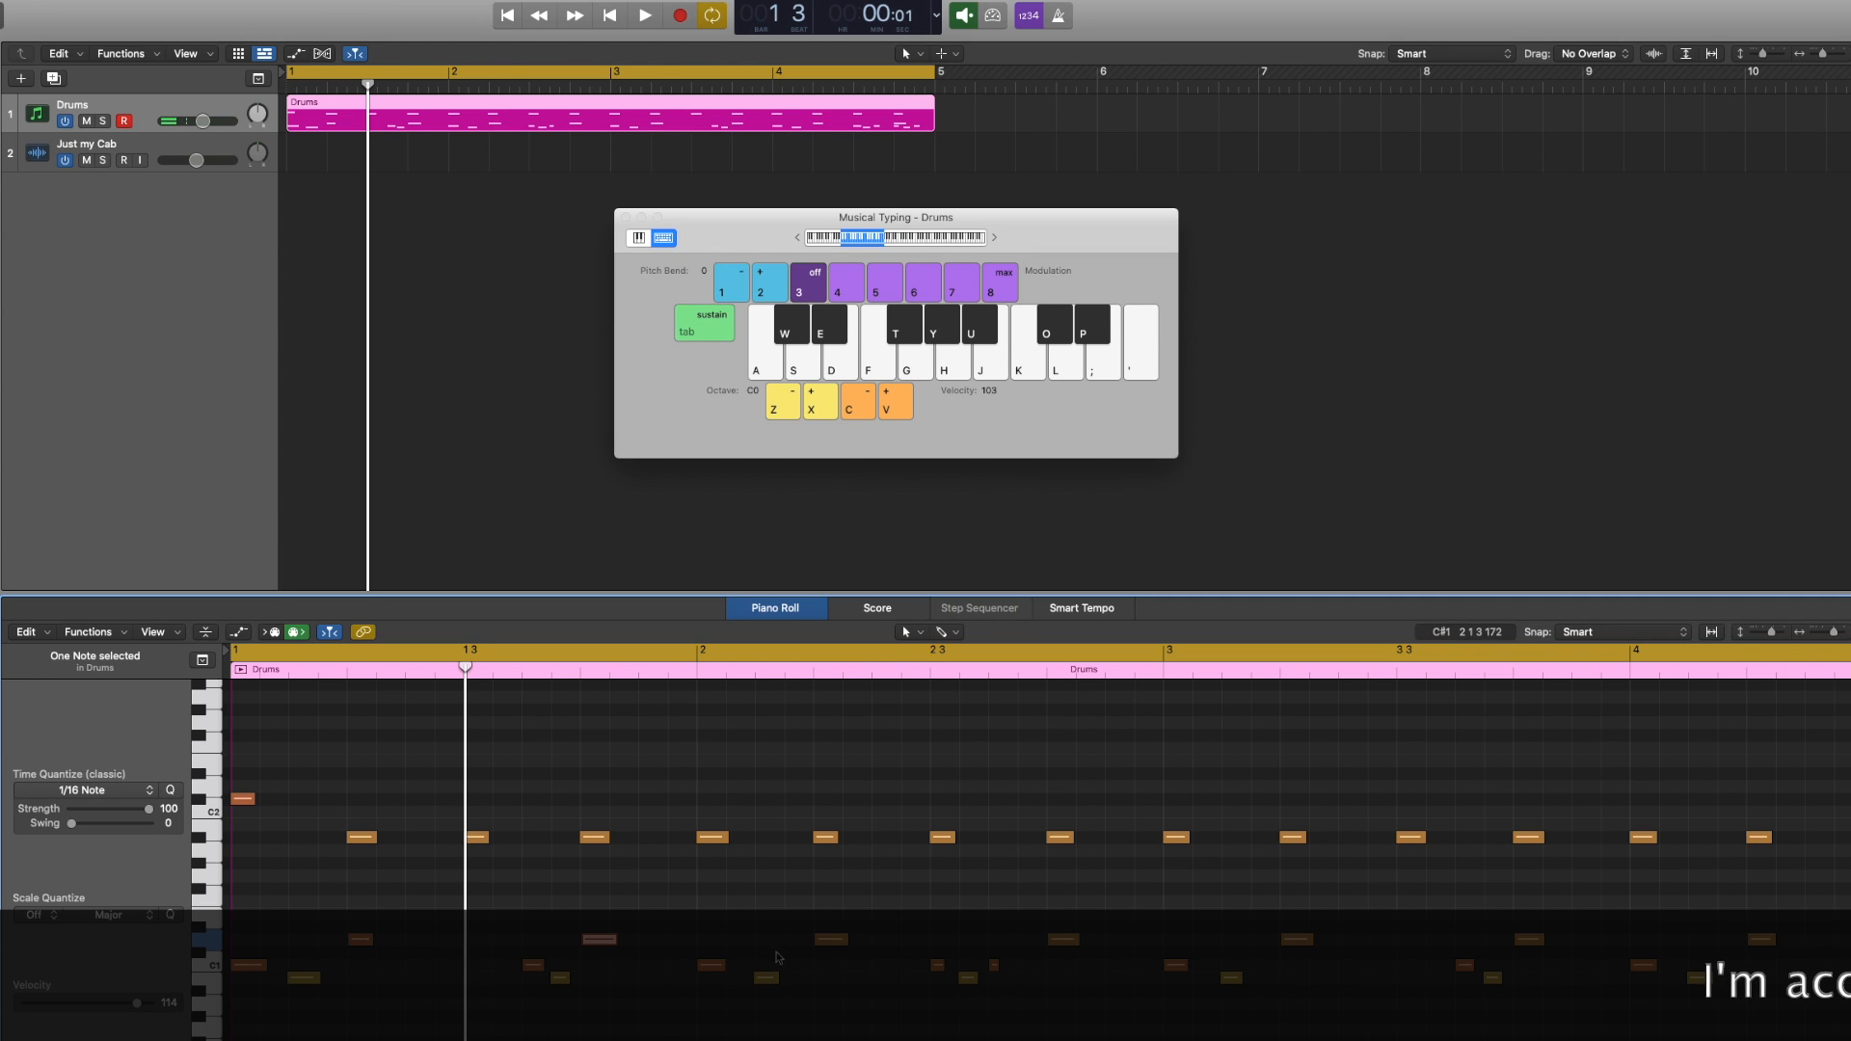
{"action": "left_click", "coordinate": [832, 940]}
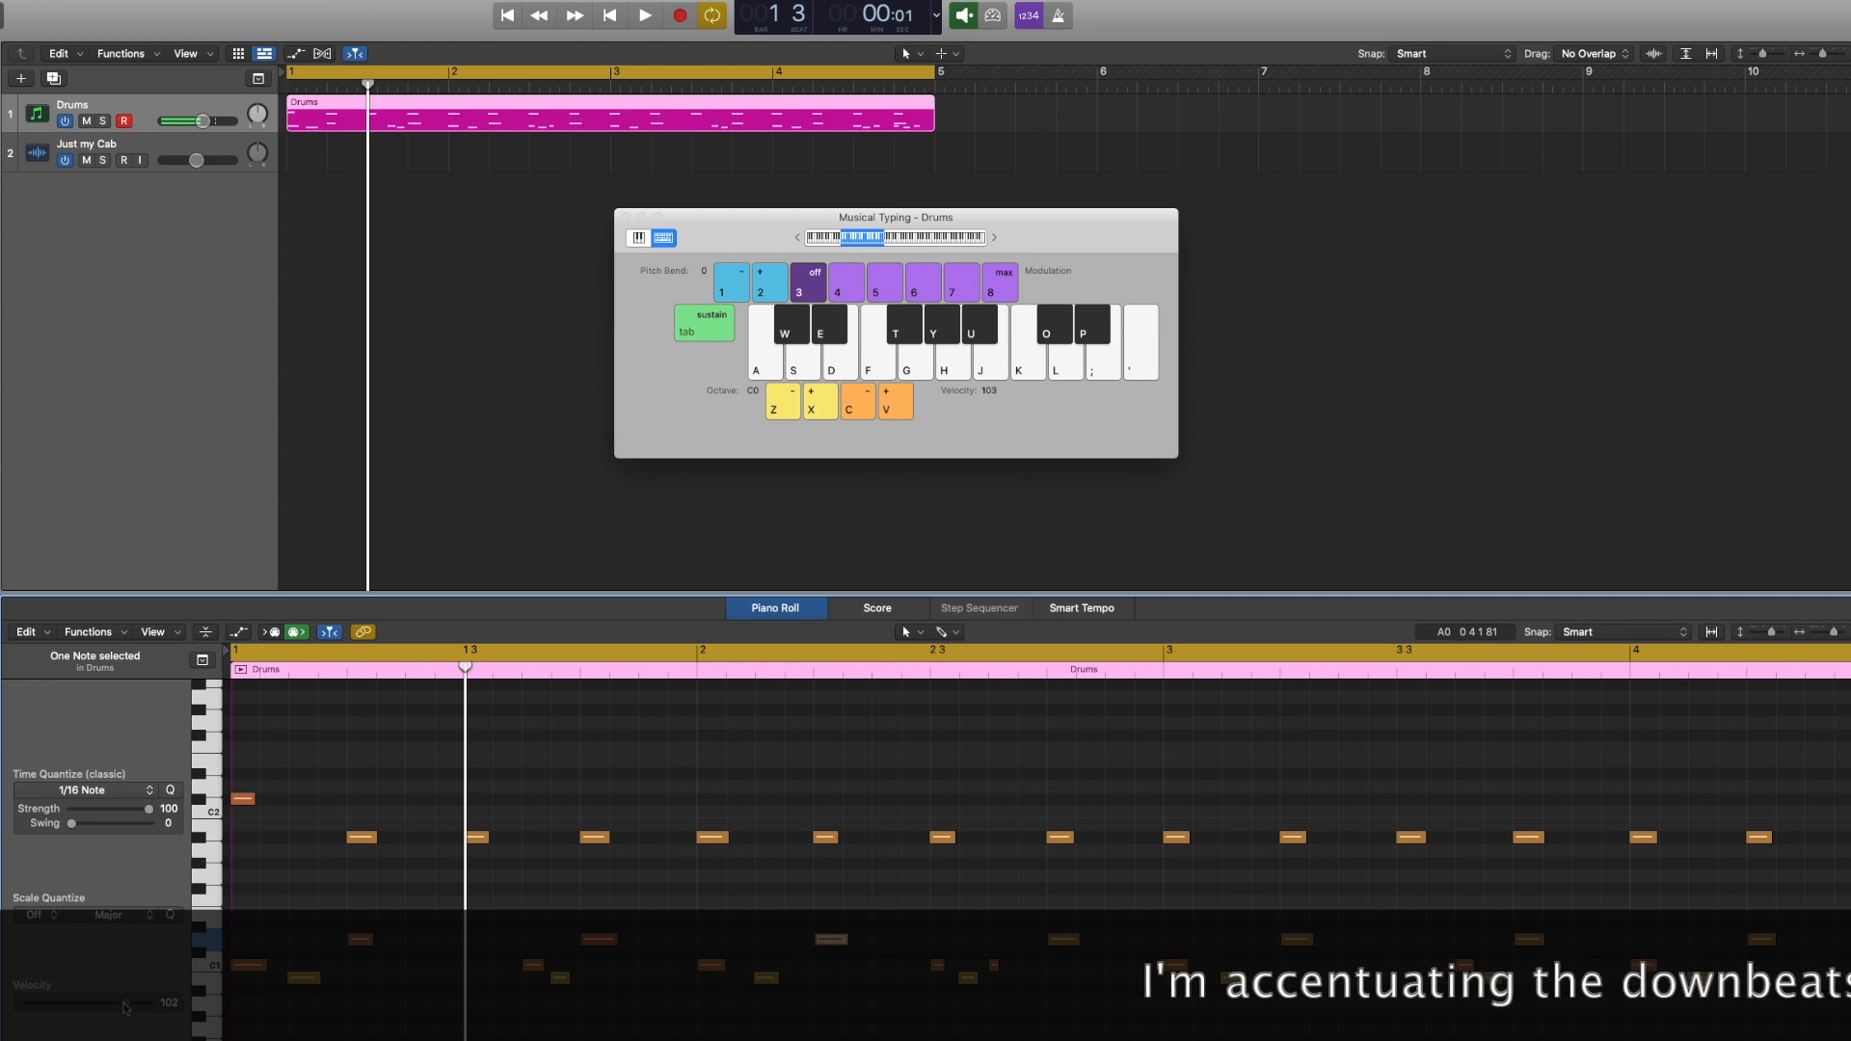
{"action": "left_click_drag", "start_coordinate": [120, 1004], "coordinate": [108, 1004]}
{"action": "left_click", "coordinate": [1064, 940]}
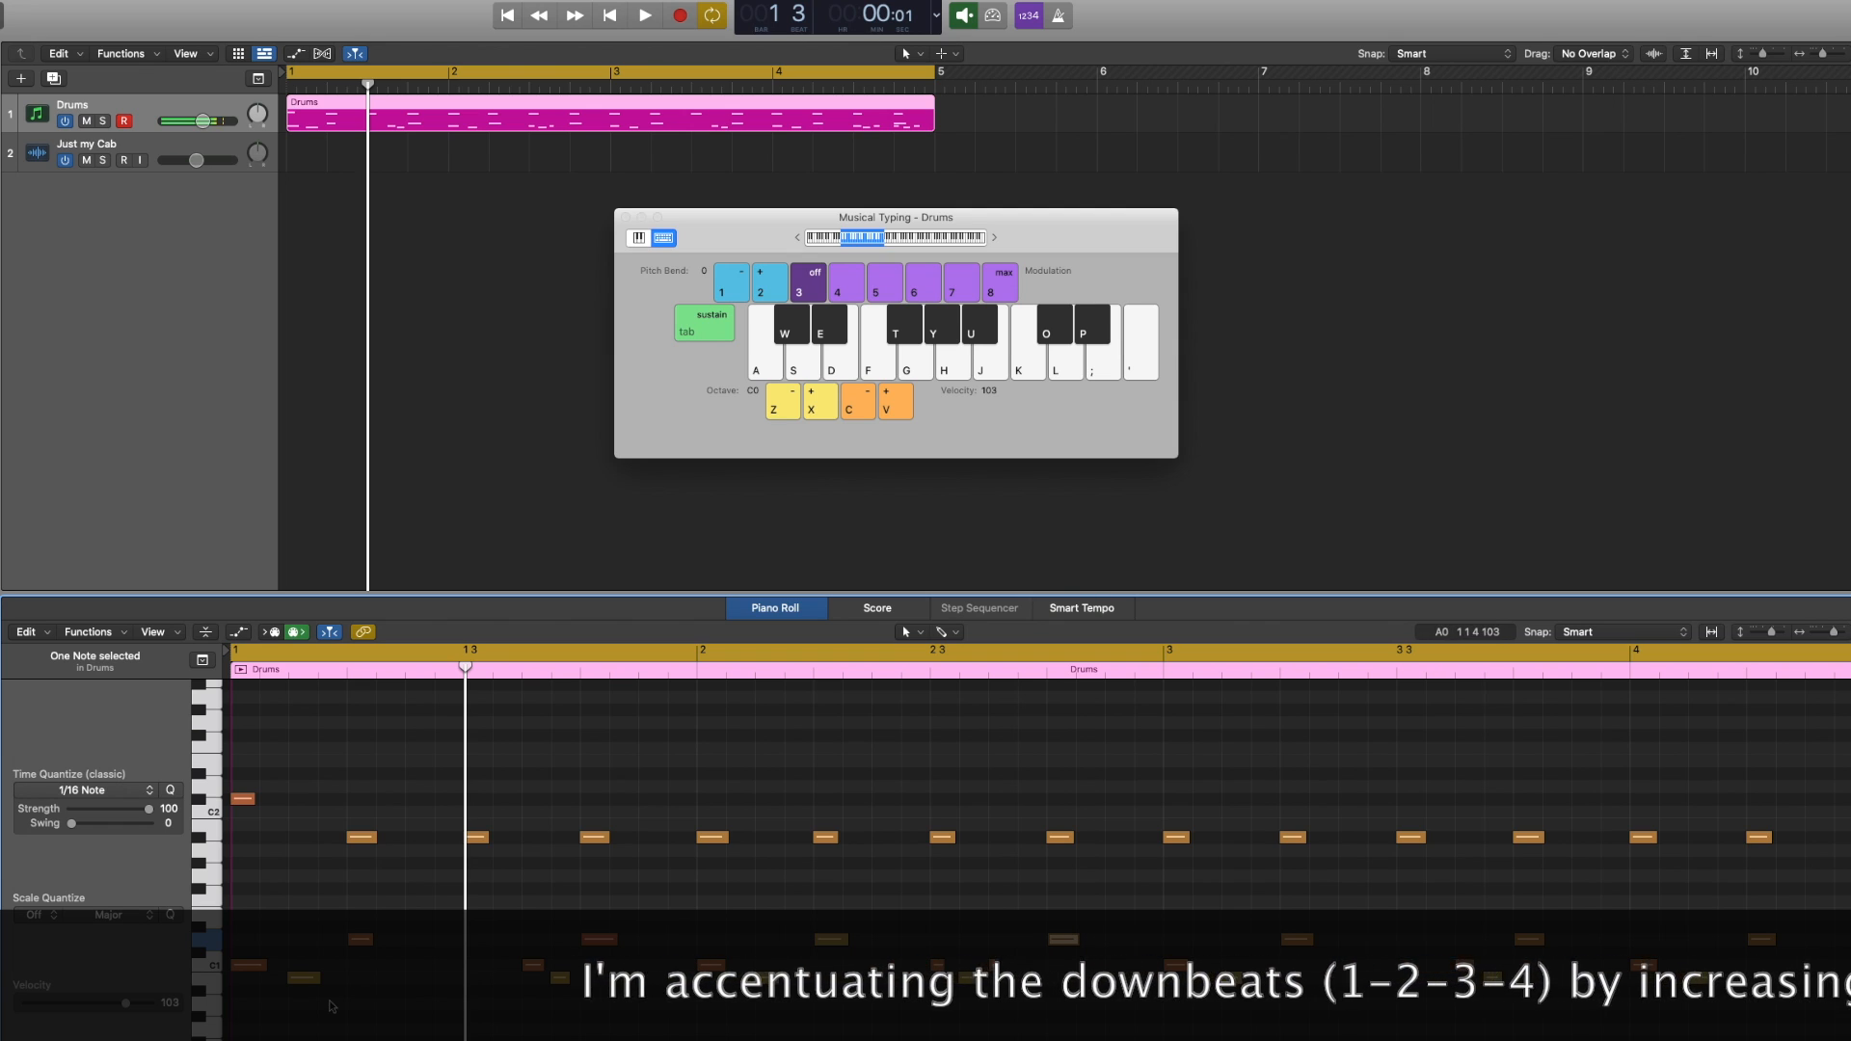
{"action": "left_click_drag", "start_coordinate": [126, 1004], "coordinate": [132, 1004]}
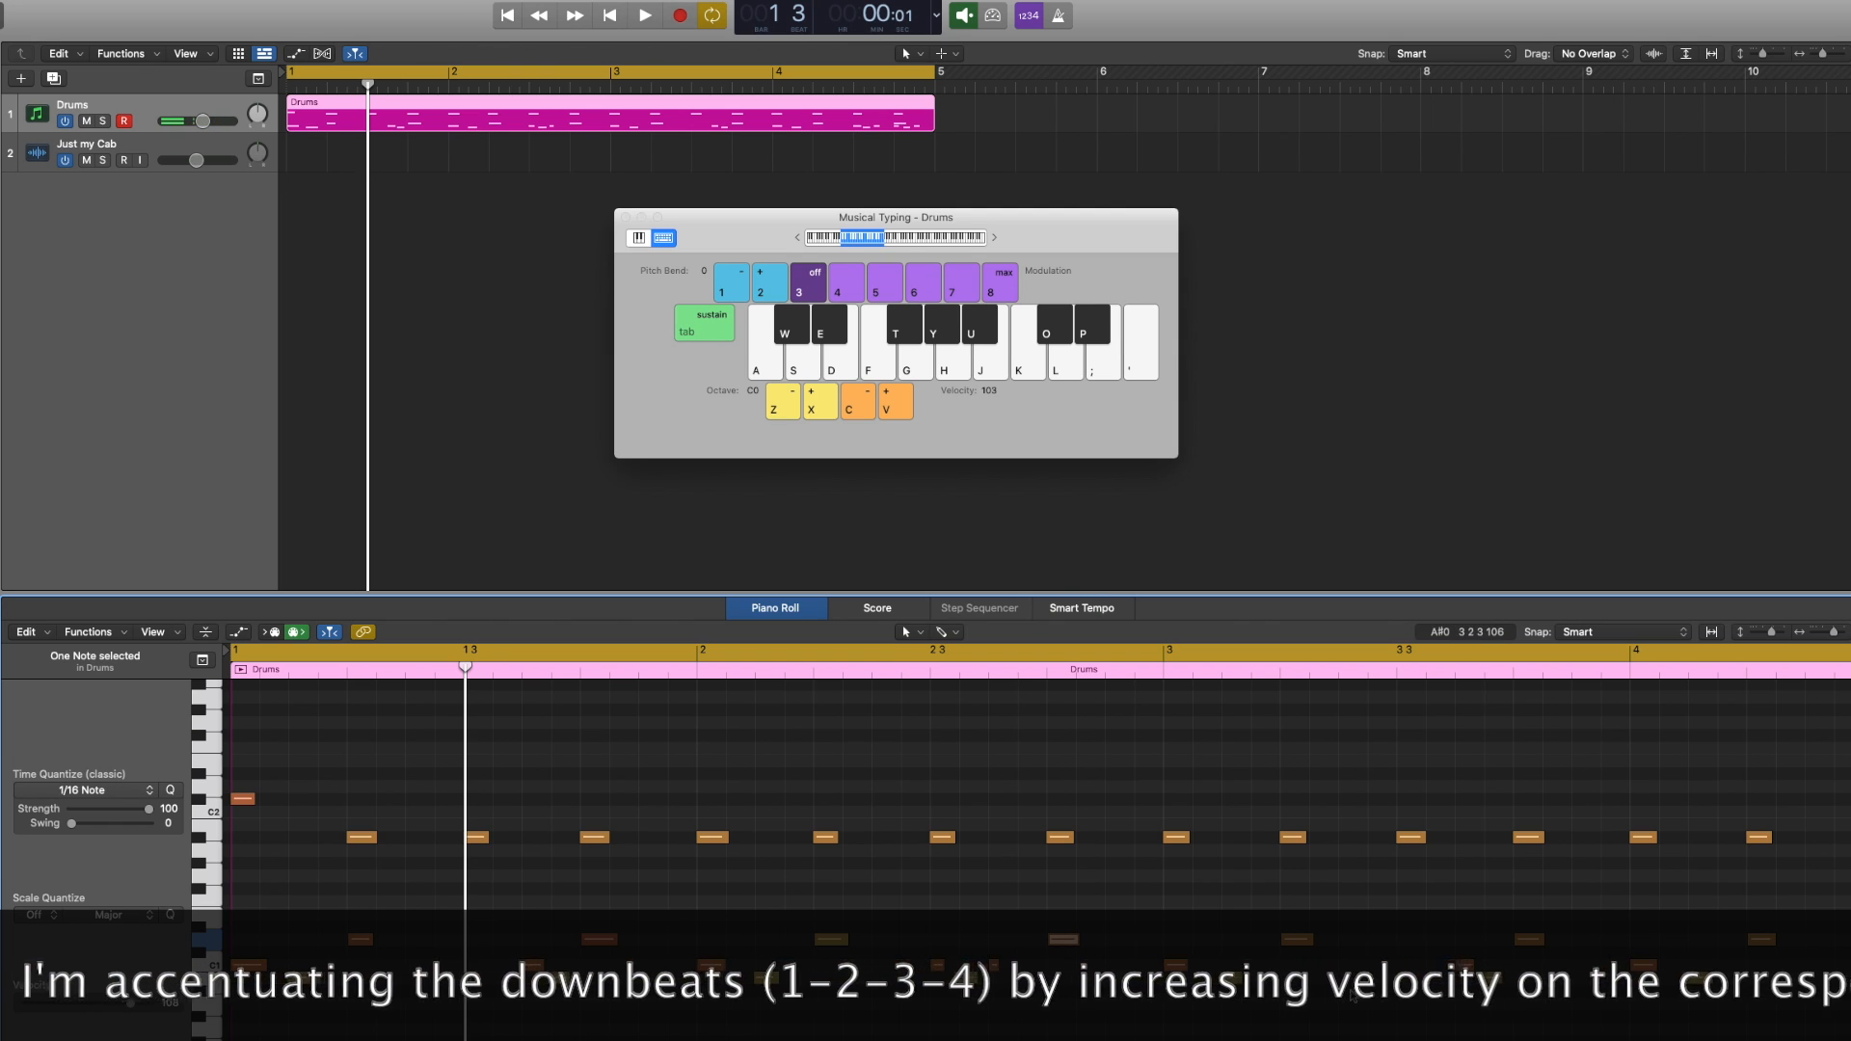
{"action": "left_click", "coordinate": [1292, 940]}
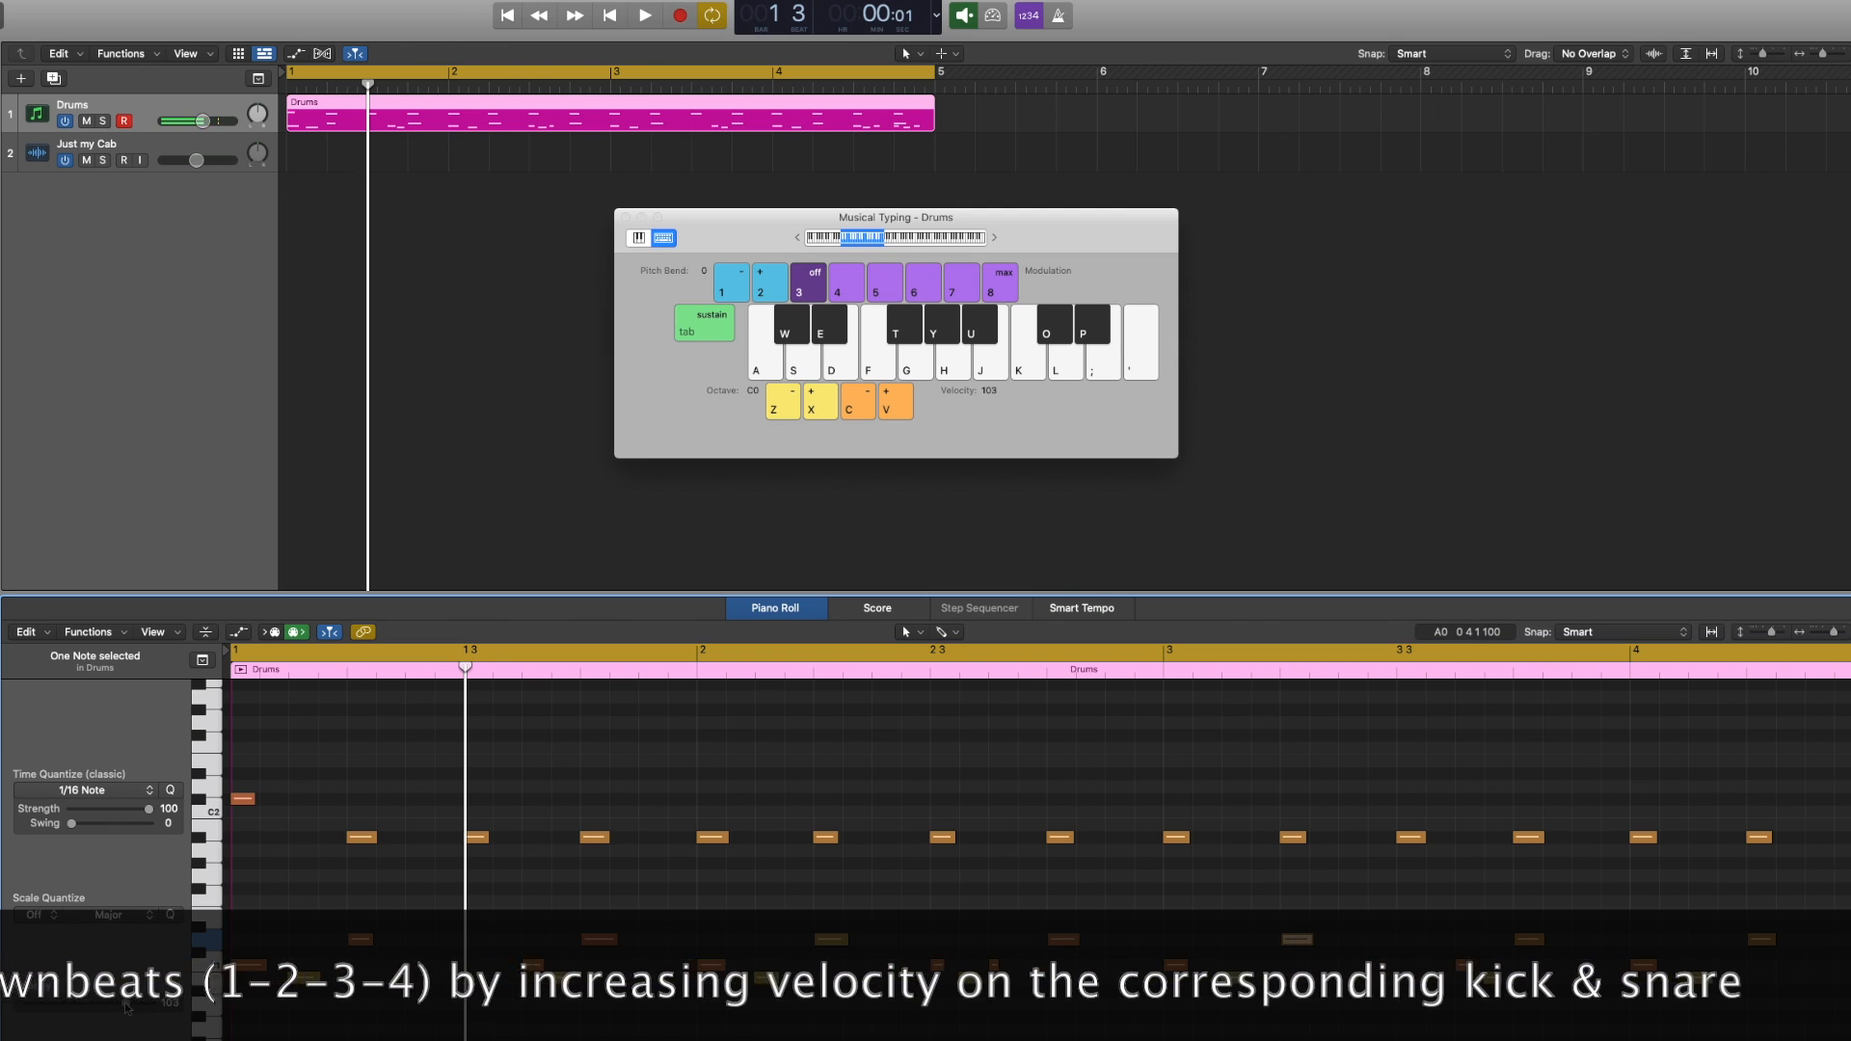
{"action": "left_click_drag", "start_coordinate": [122, 1005], "coordinate": [108, 1004]}
{"action": "left_click", "coordinate": [1529, 940]}
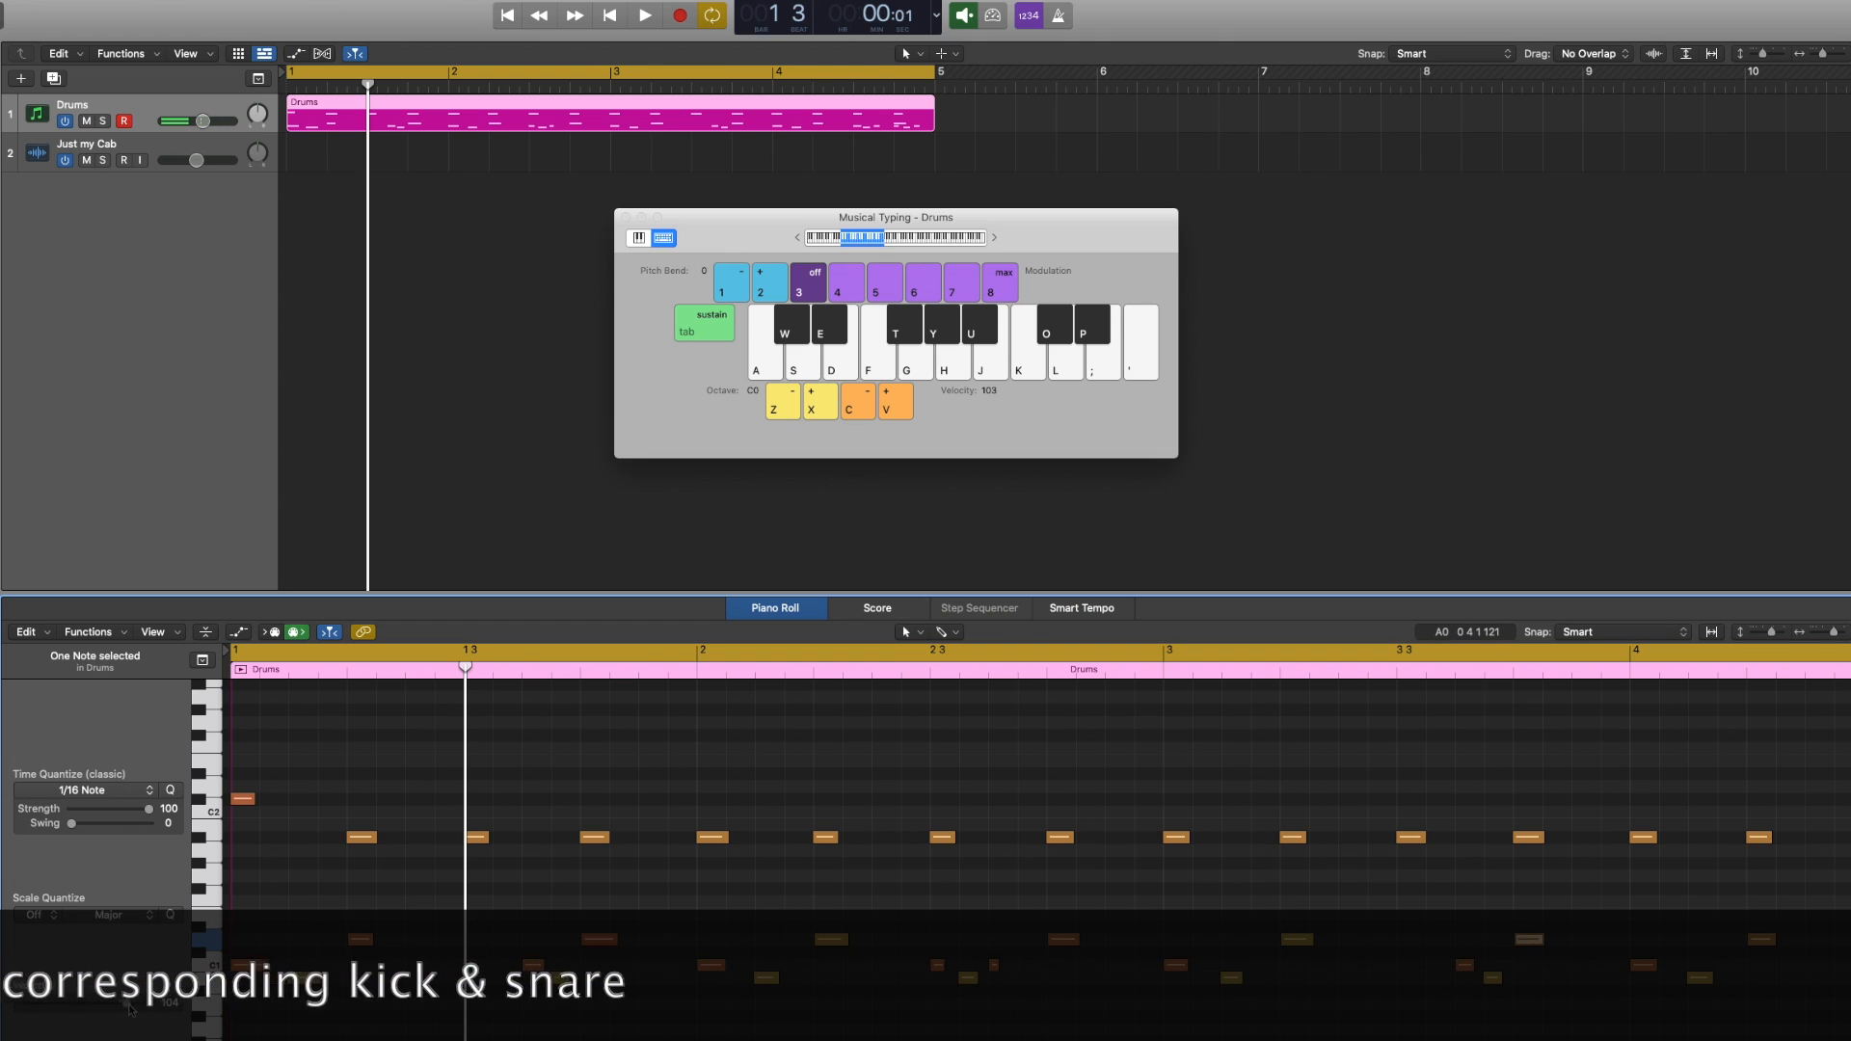
{"action": "left_click", "coordinate": [1753, 942]}
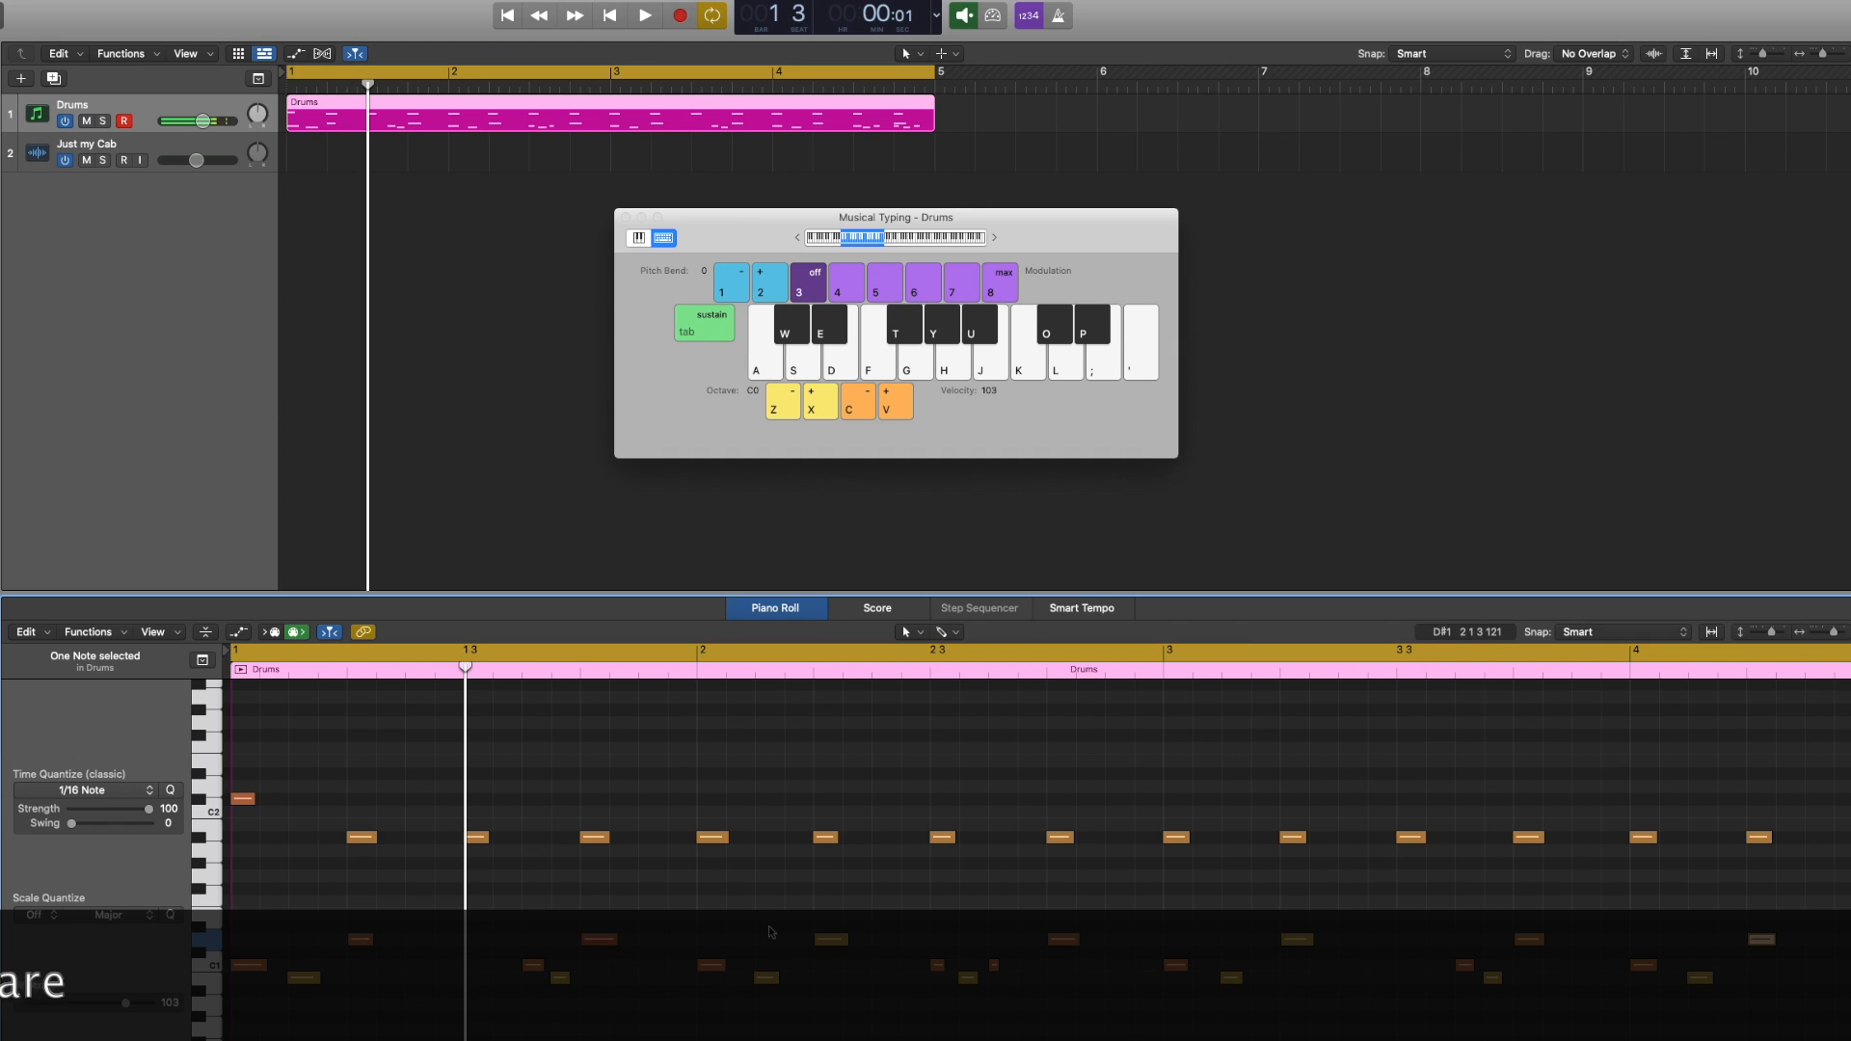
{"action": "key", "text": "space"}
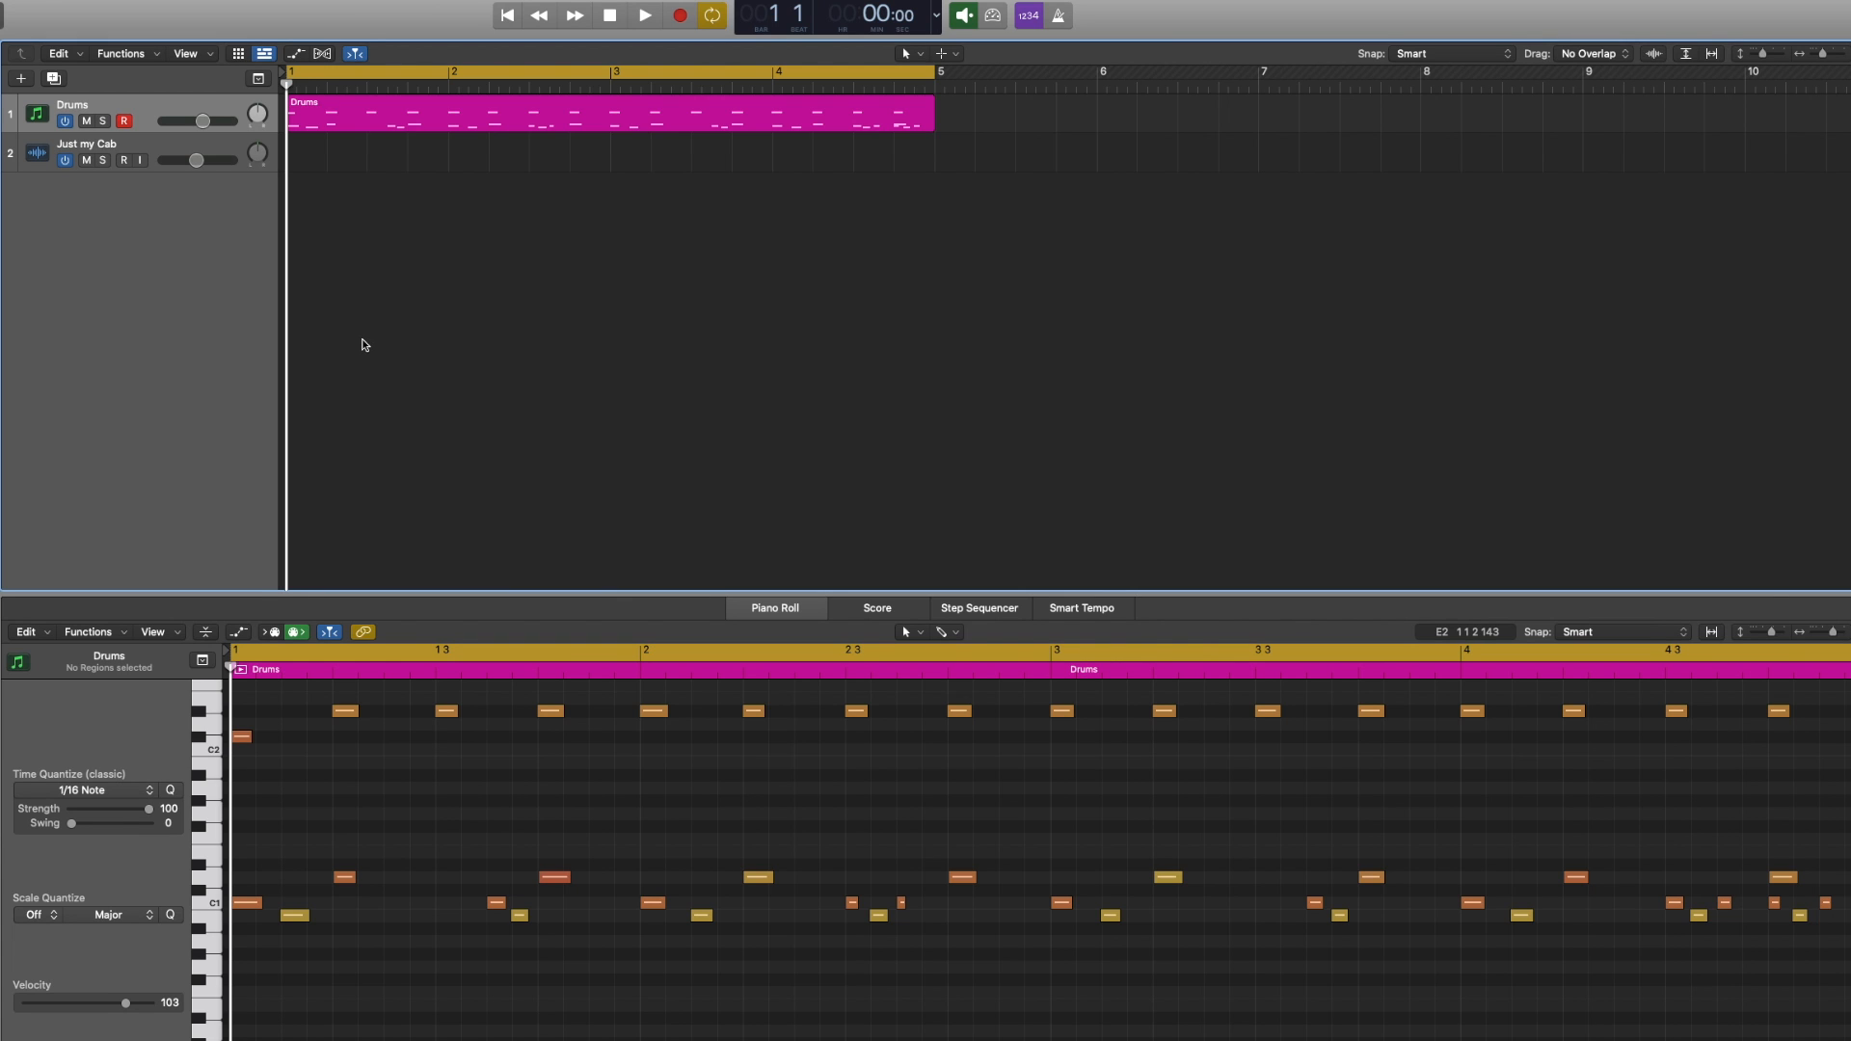
Select all ride cymbal notes and move them down to the crash cymbal pitch, swapping the ride for a crash
{"action": "key", "text": "space"}
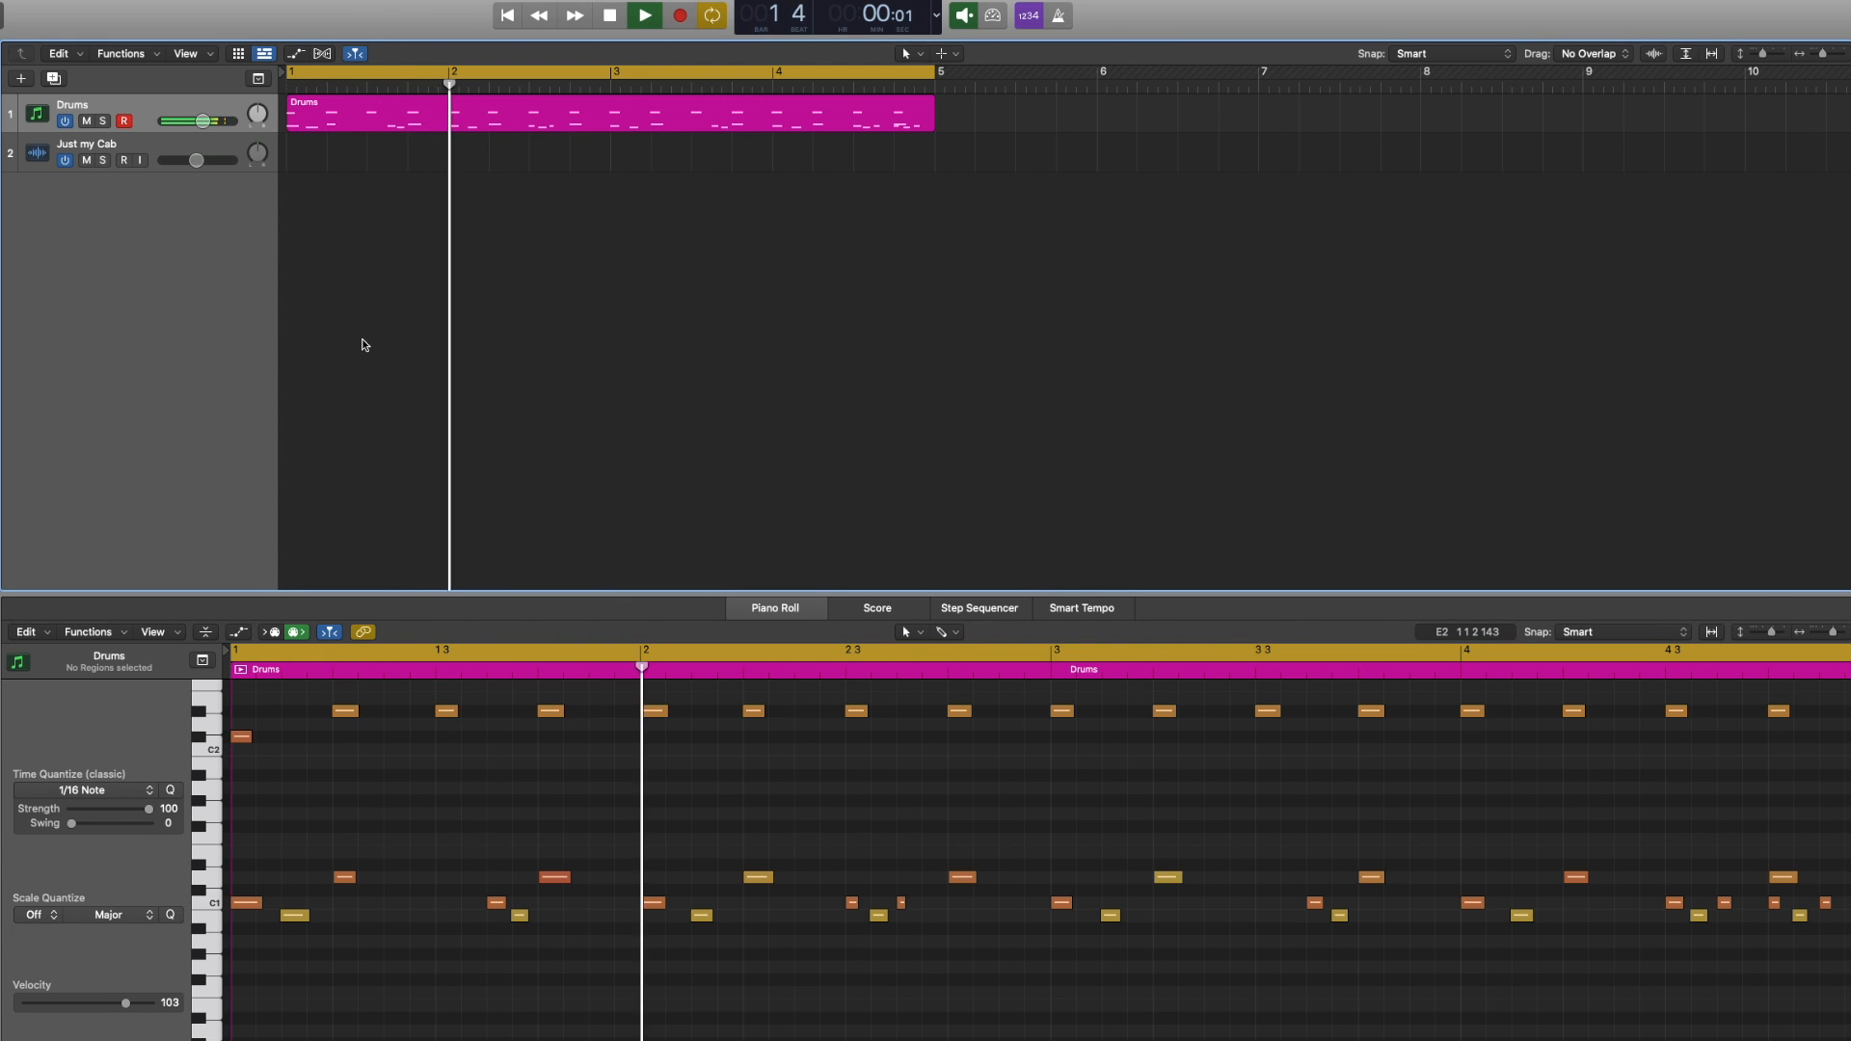
{"action": "left_click", "coordinate": [203, 716]}
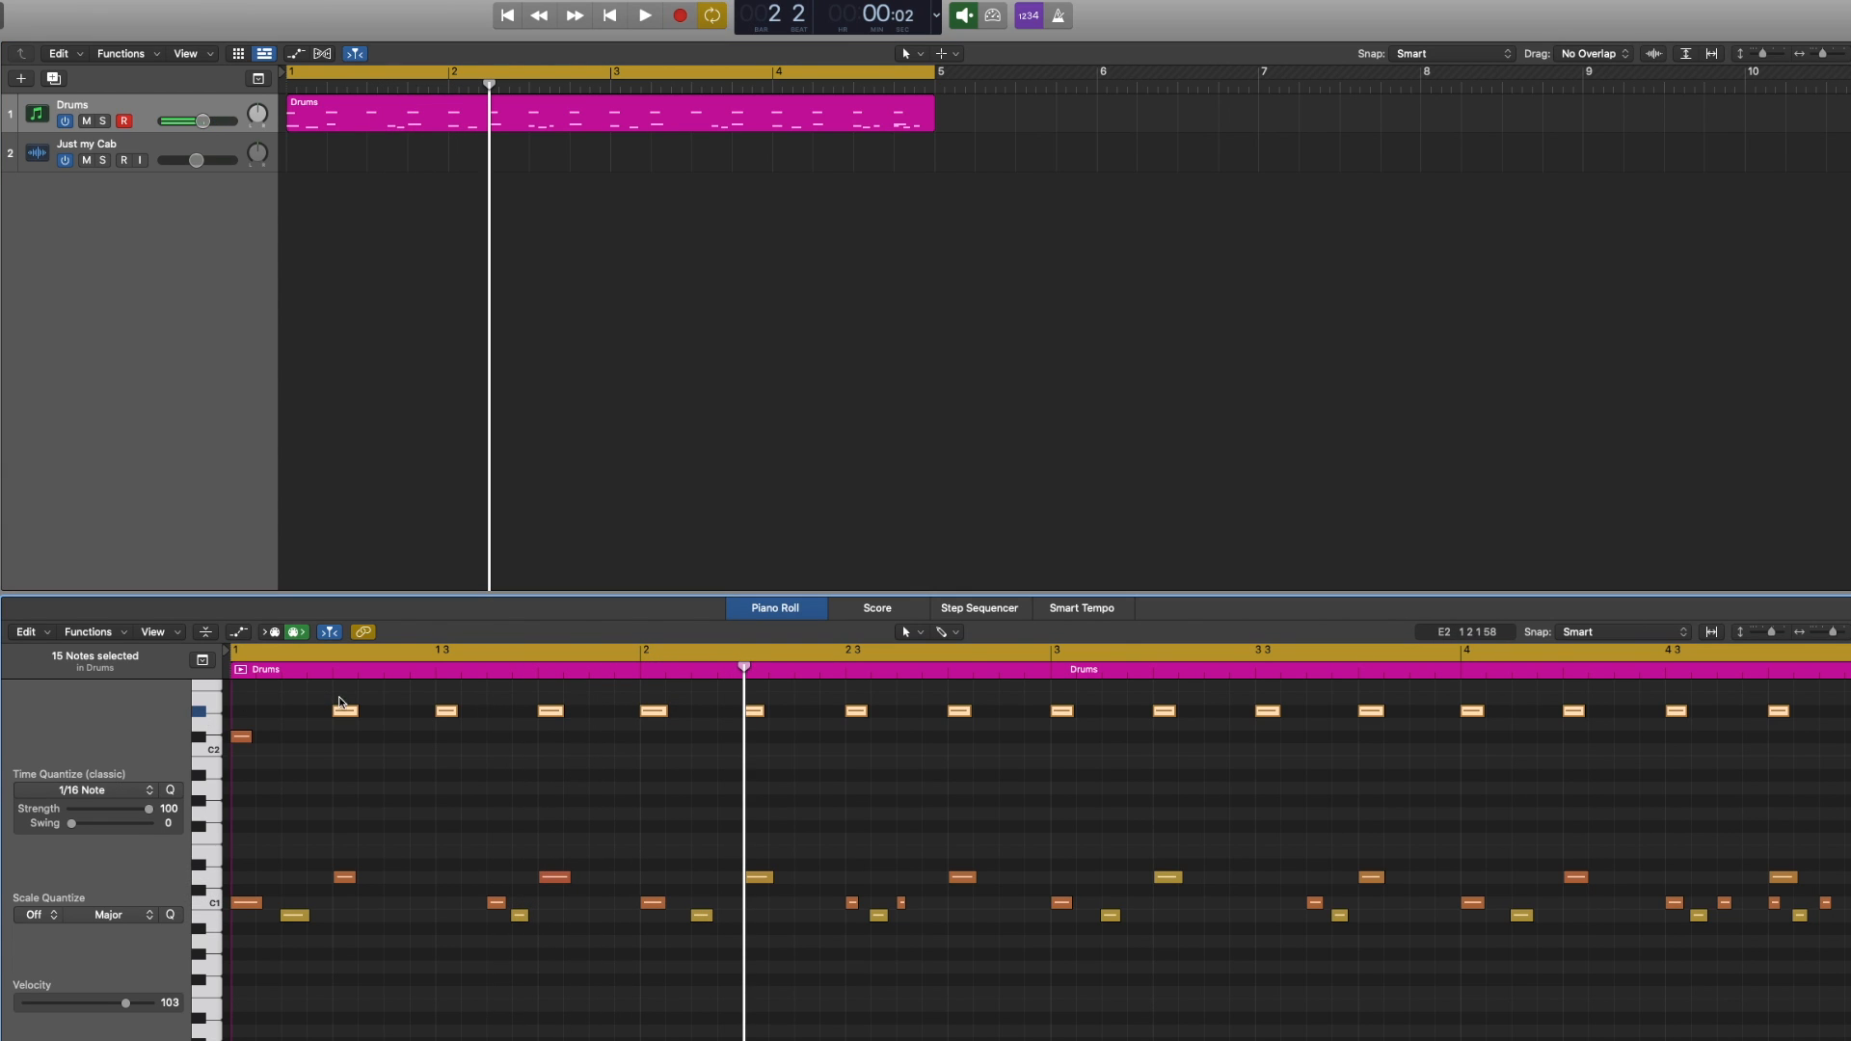
{"action": "left_click_drag", "start_coordinate": [343, 717], "coordinate": [343, 740]}
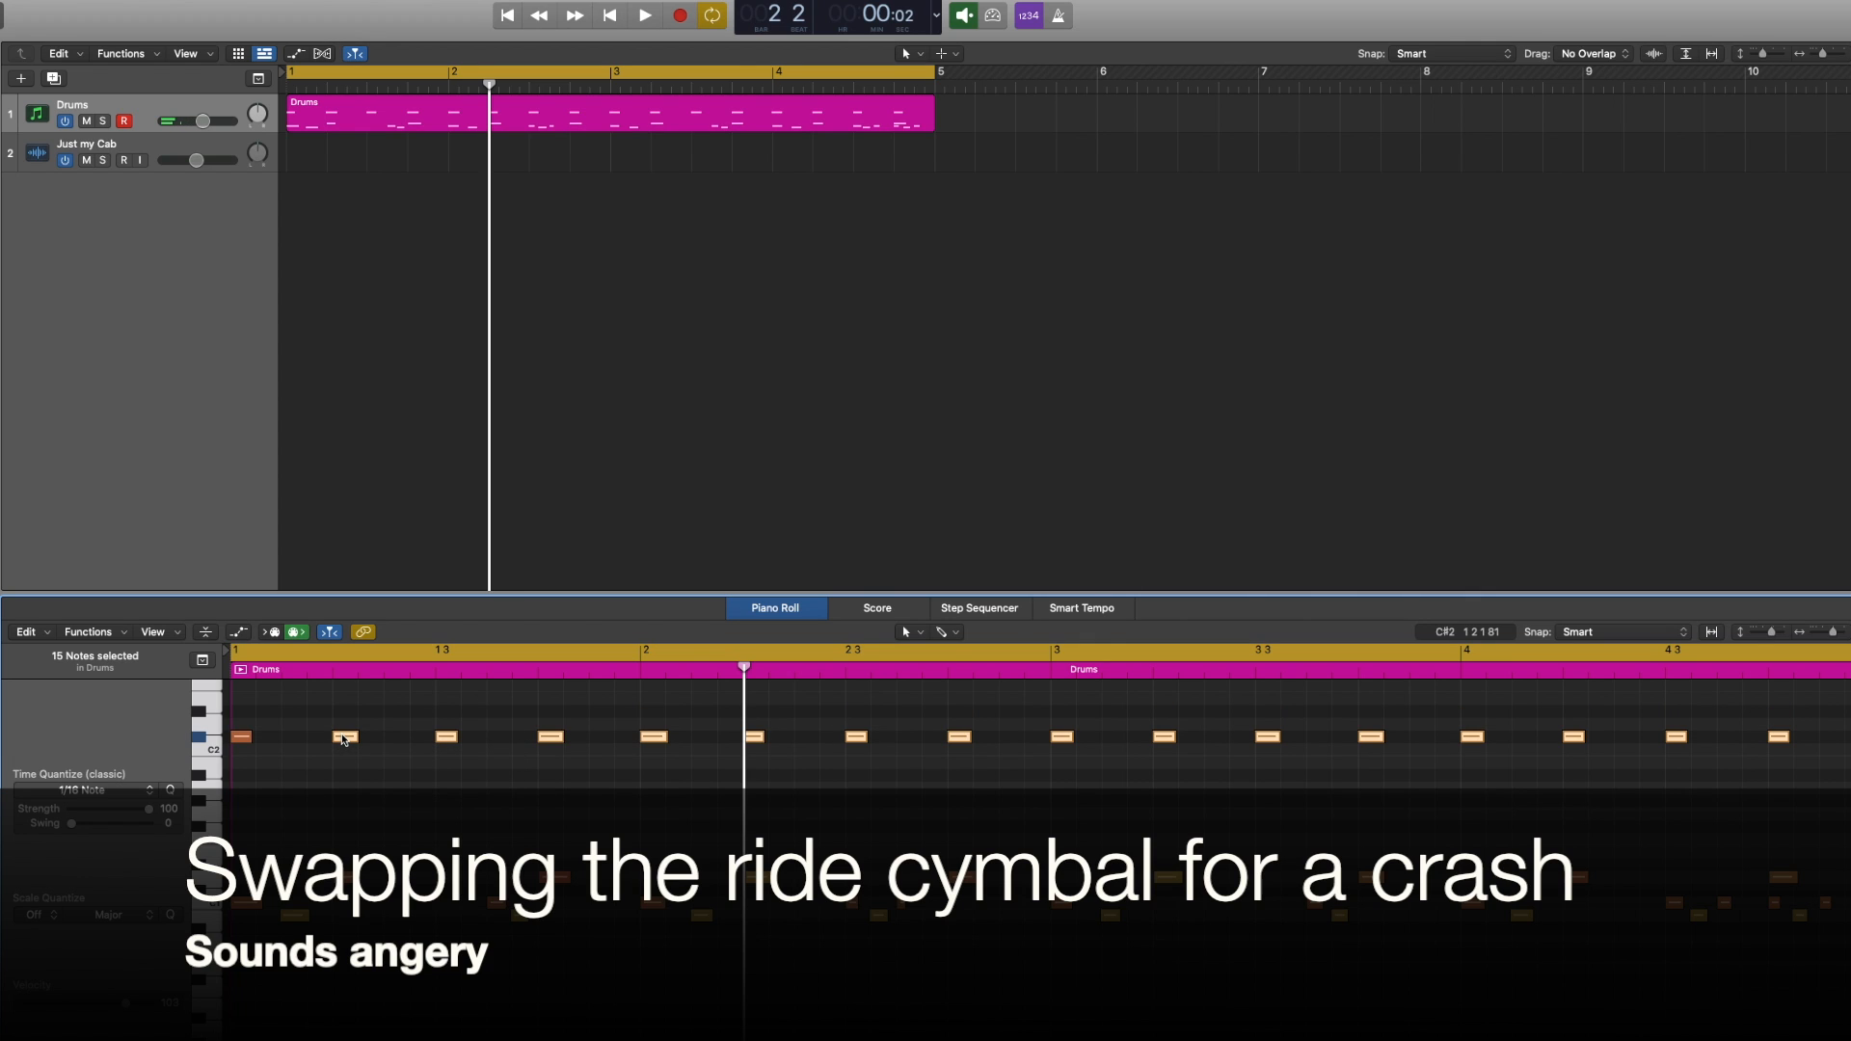
{"action": "key", "text": "space"}
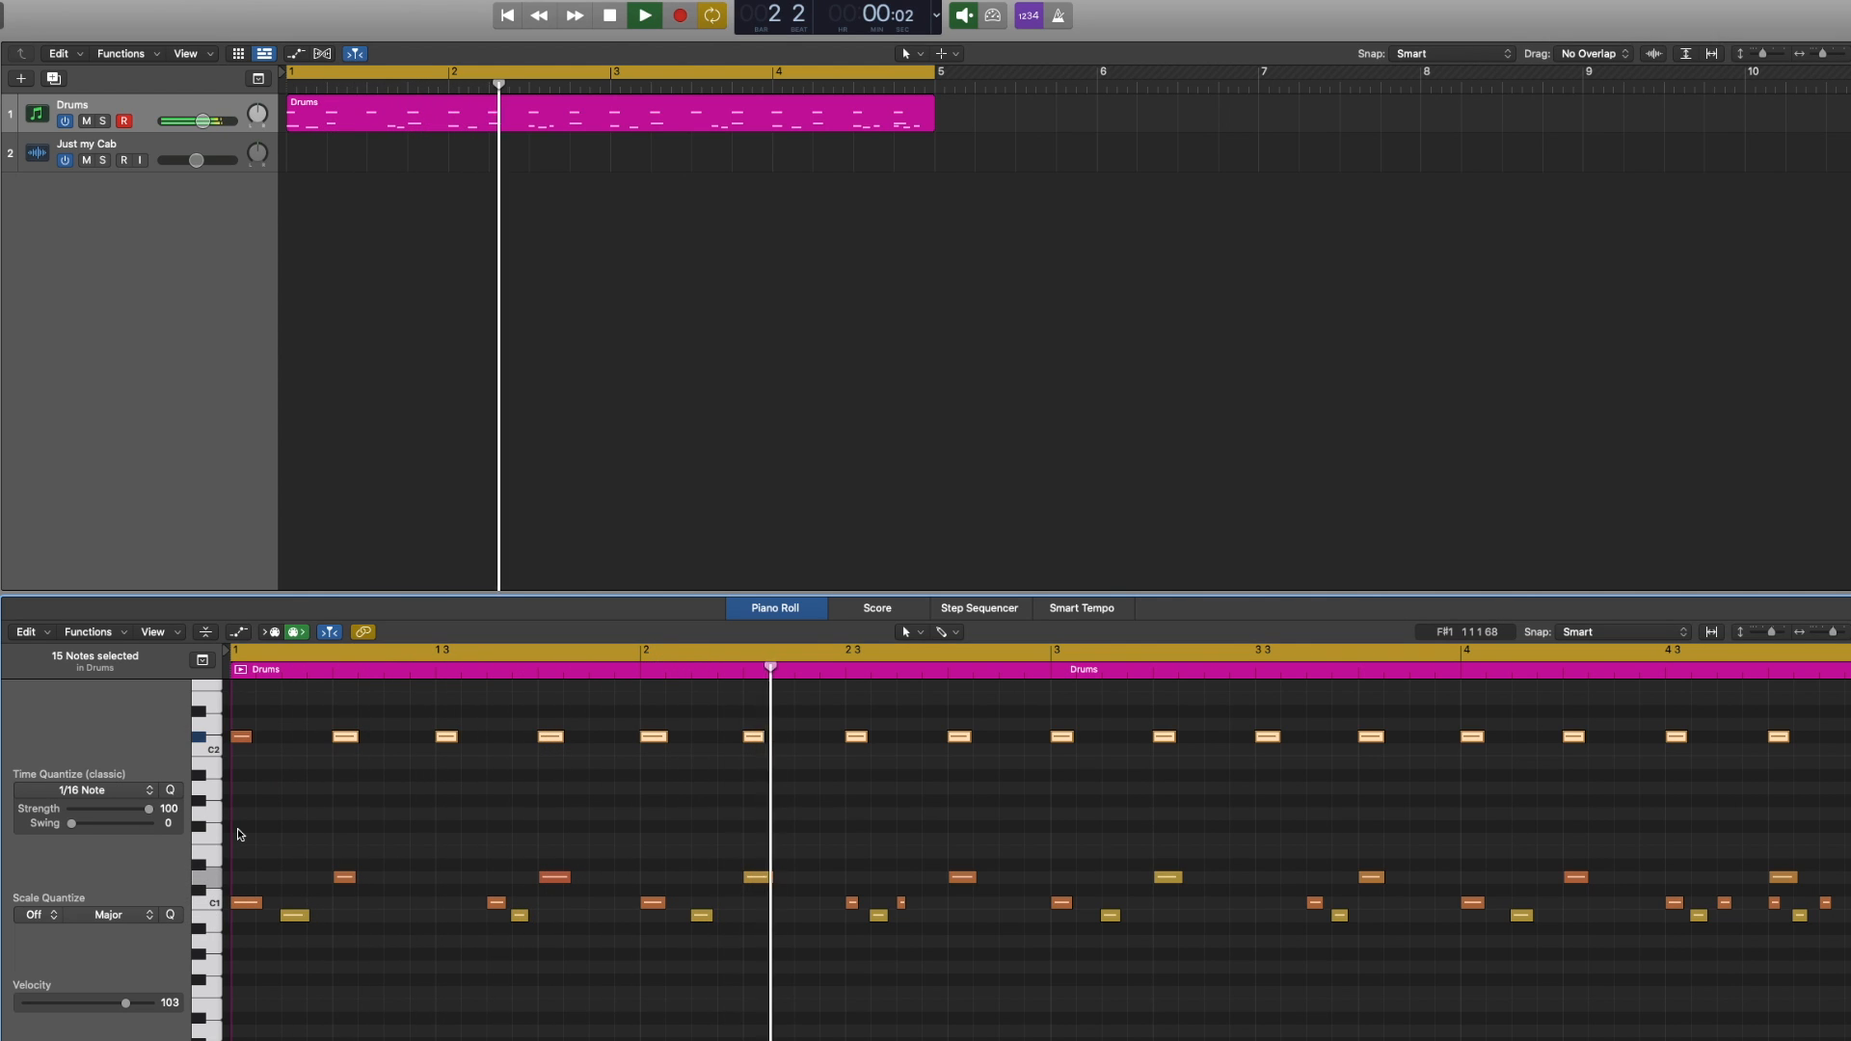
Remove every offbeat crash note so crashes fall only on the beats, and play the pattern
{"action": "left_click", "coordinate": [237, 830]}
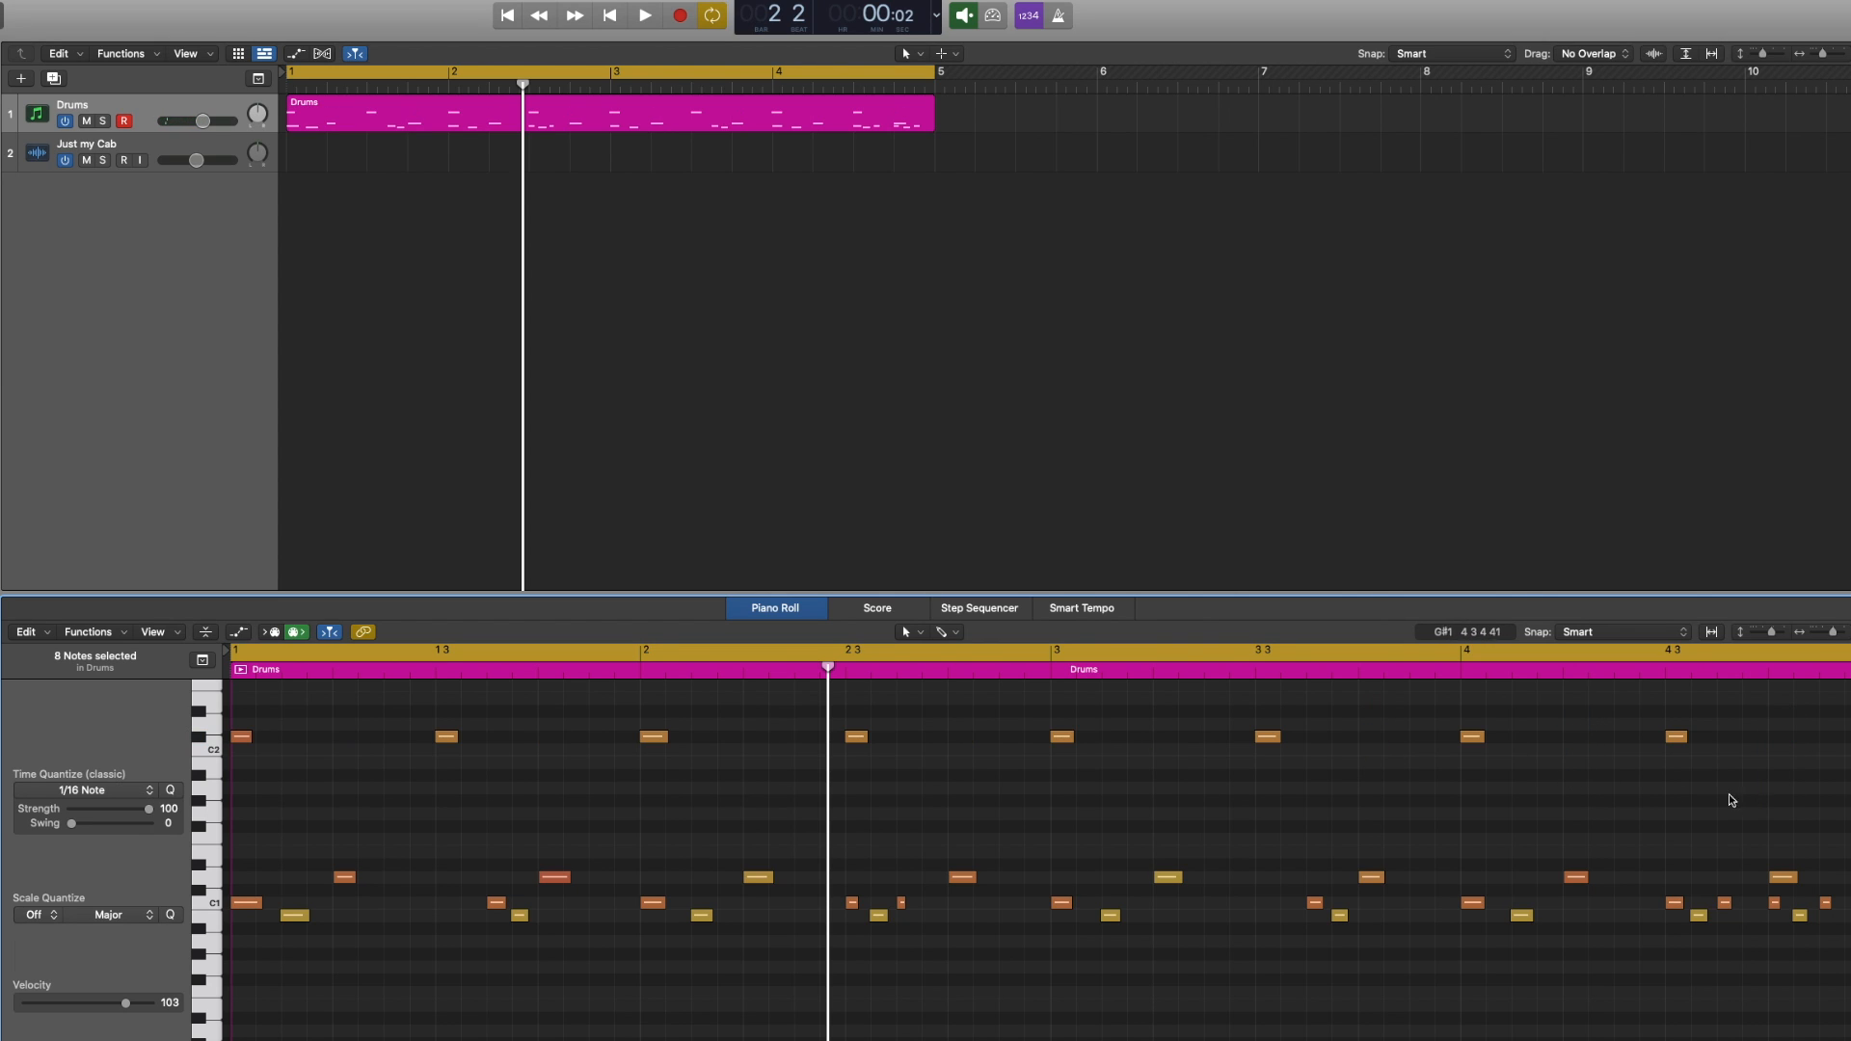
{"action": "key", "text": "Return"}
{"action": "key", "text": "space"}
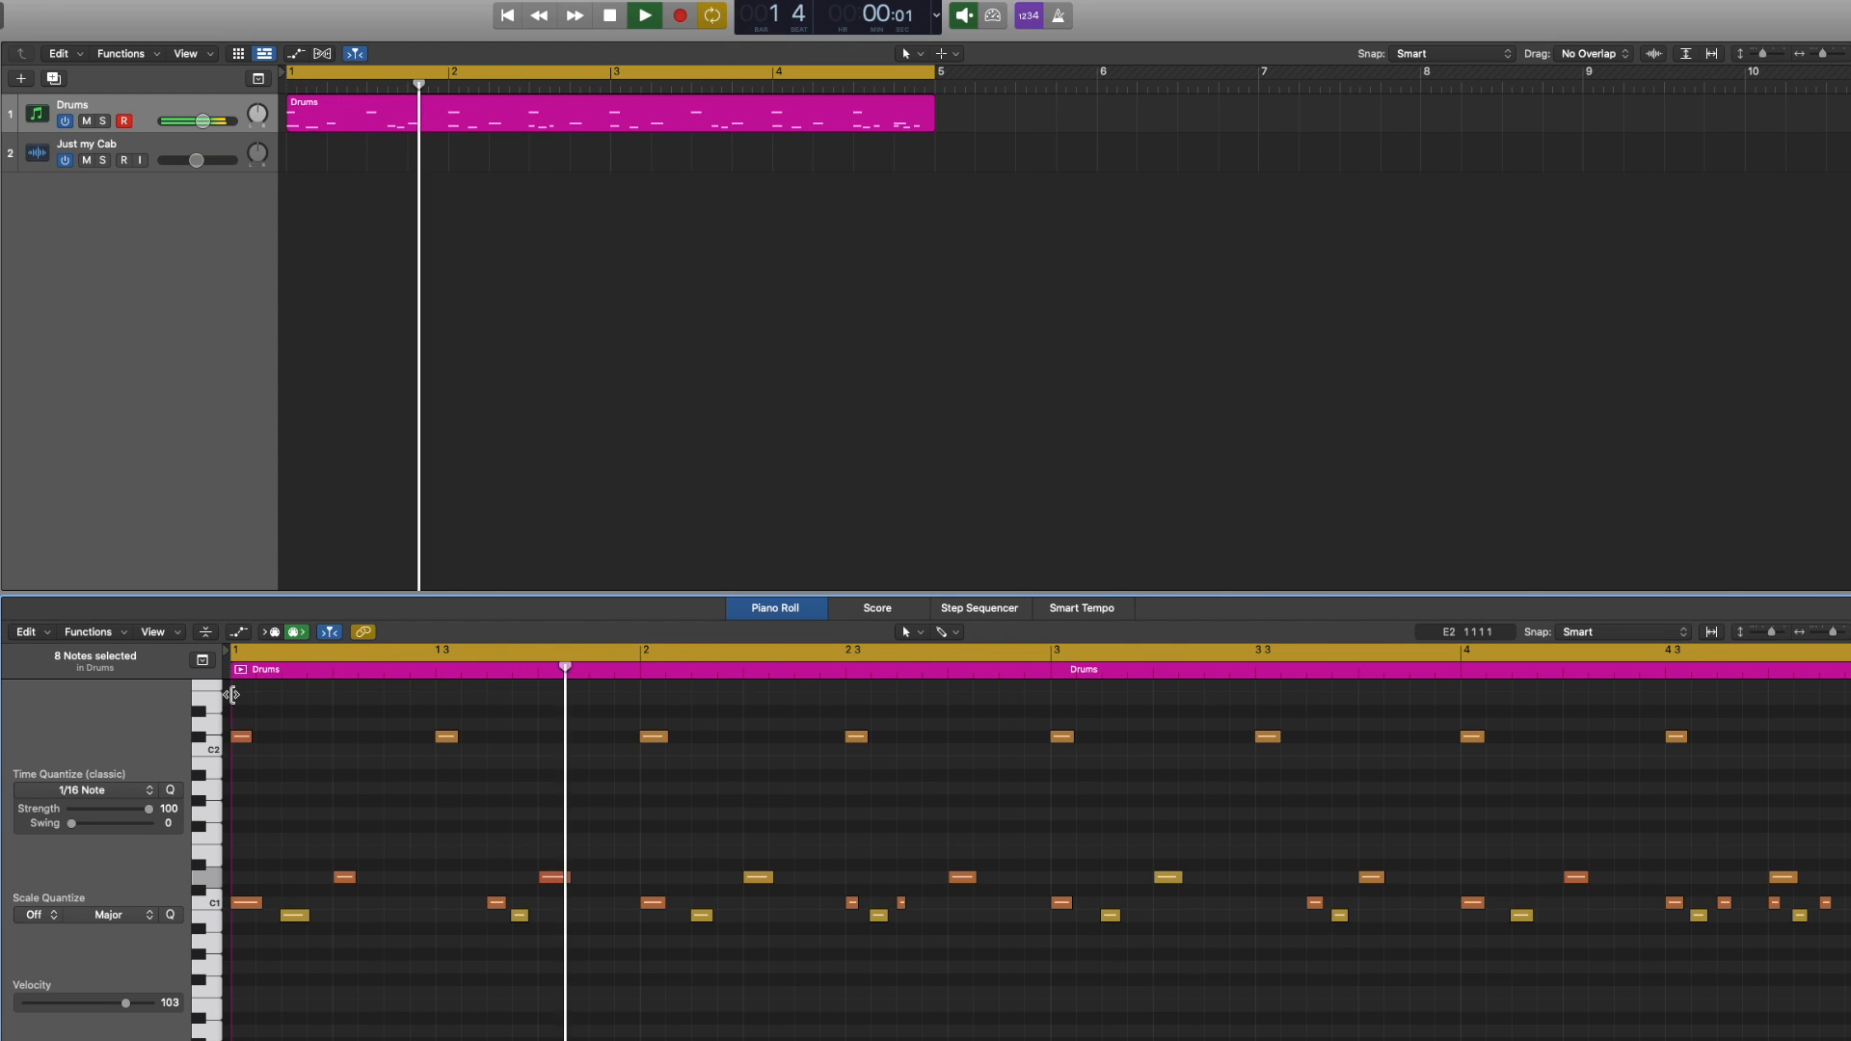